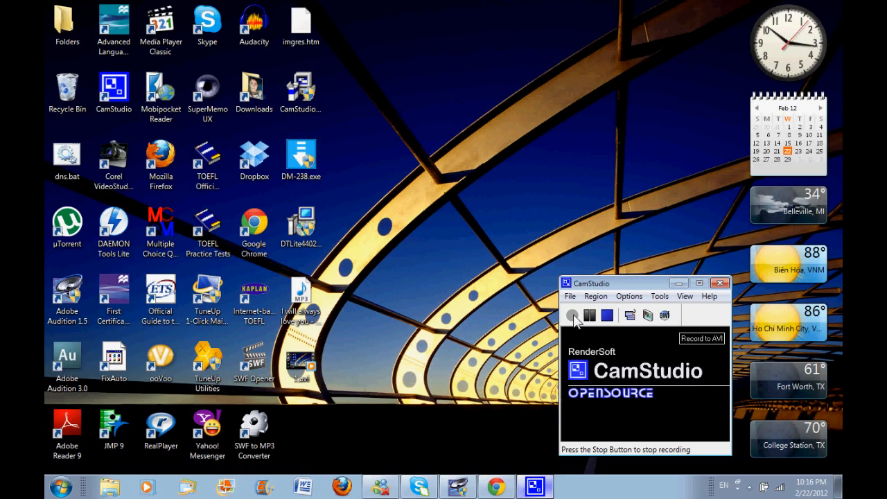
Start the screen recording, and switch to the multitrack session in Adobe Audition with four tracks in view.
click(572, 315)
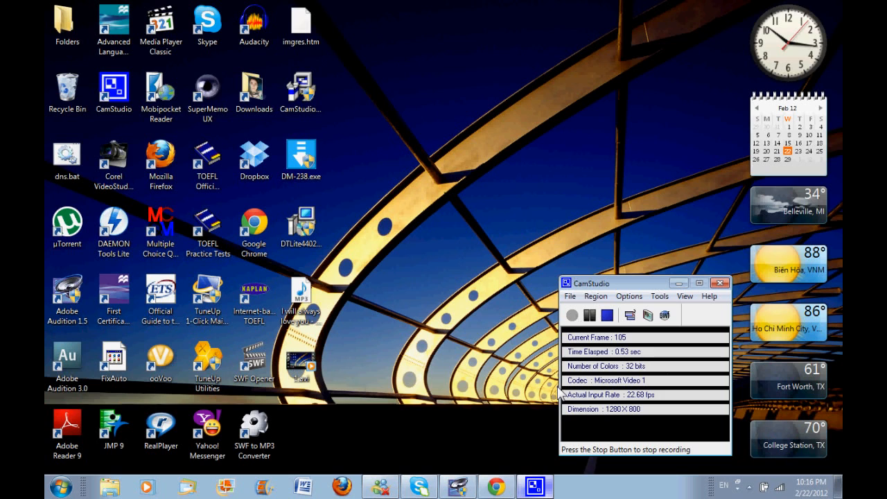
click(464, 487)
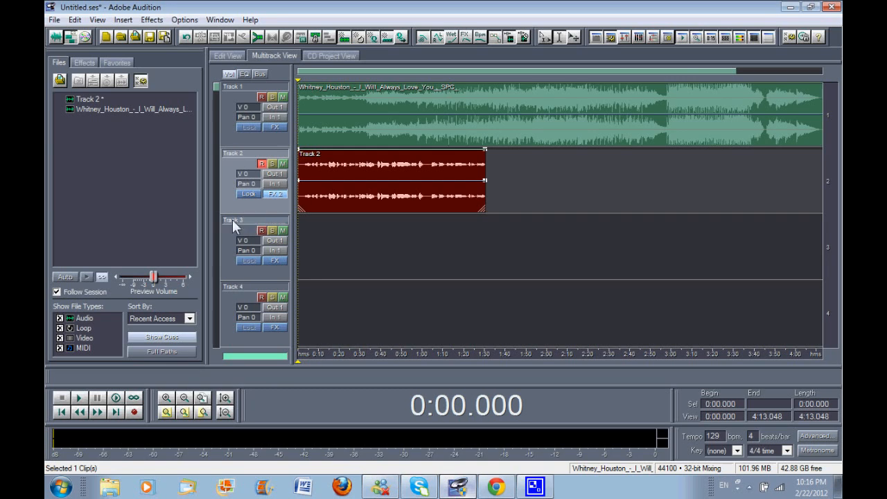
drag(216, 90, 217, 97)
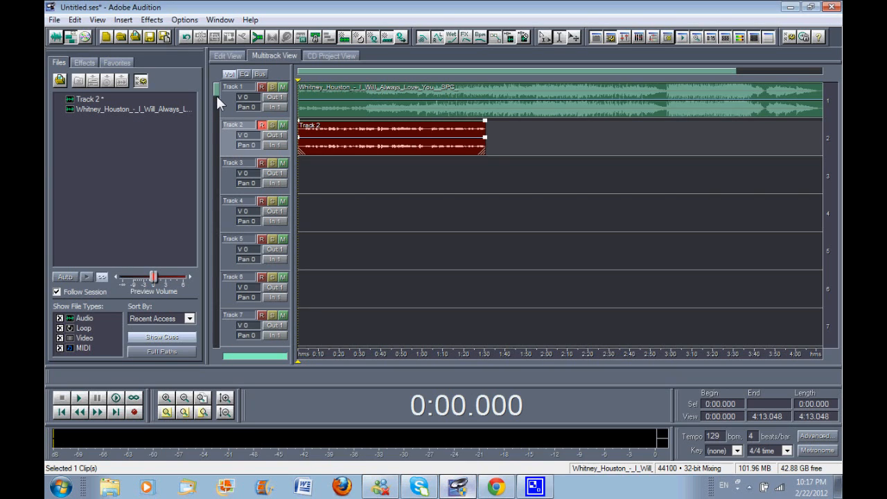
drag(216, 96, 215, 90)
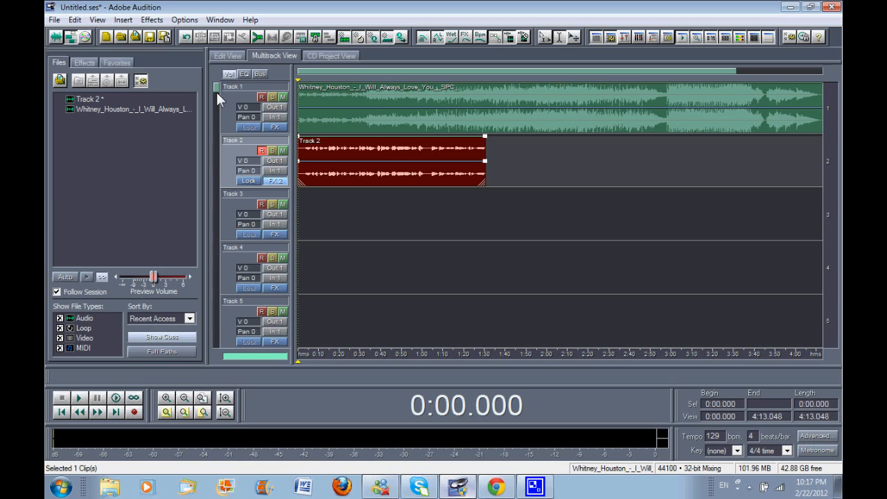
scroll(216, 92, up, 1)
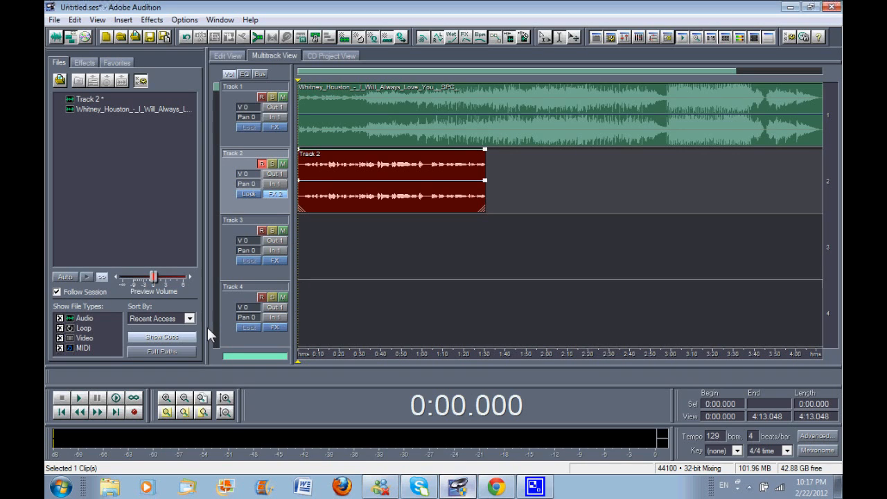
Open the Windows Sound settings from the Control Panel and display the recording devices.
click(61, 487)
click(243, 193)
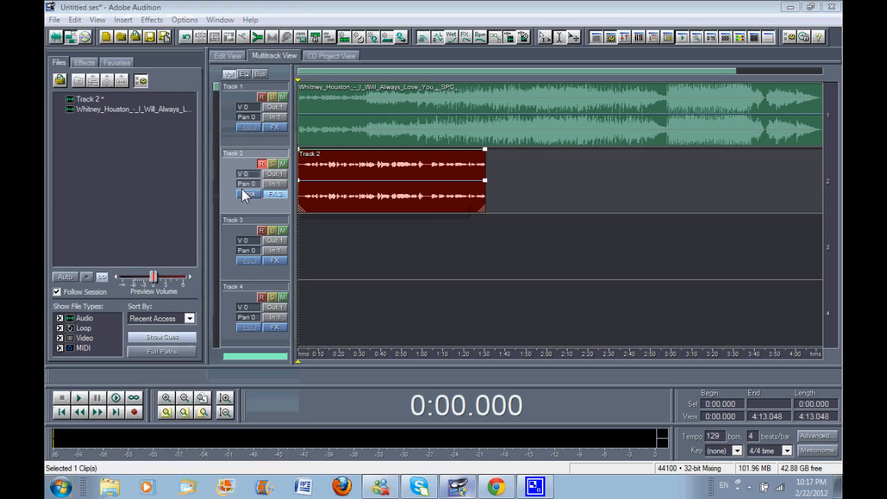
scroll(715, 195, down, 4)
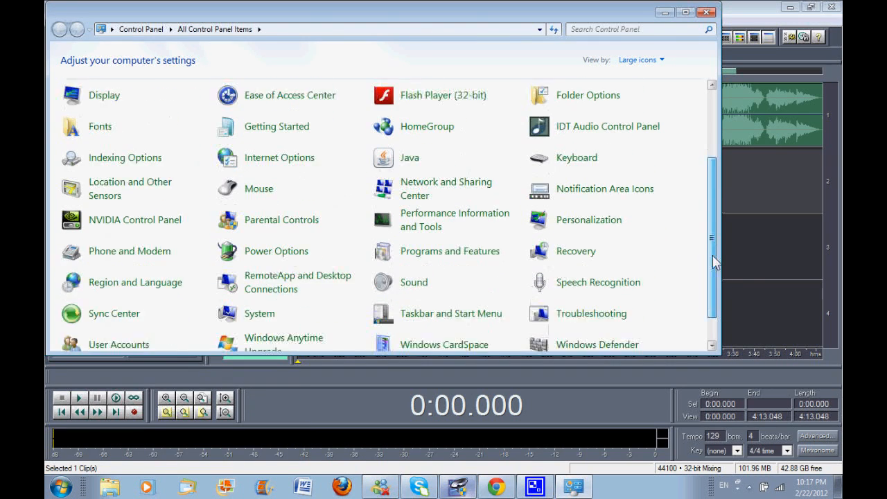
click(414, 260)
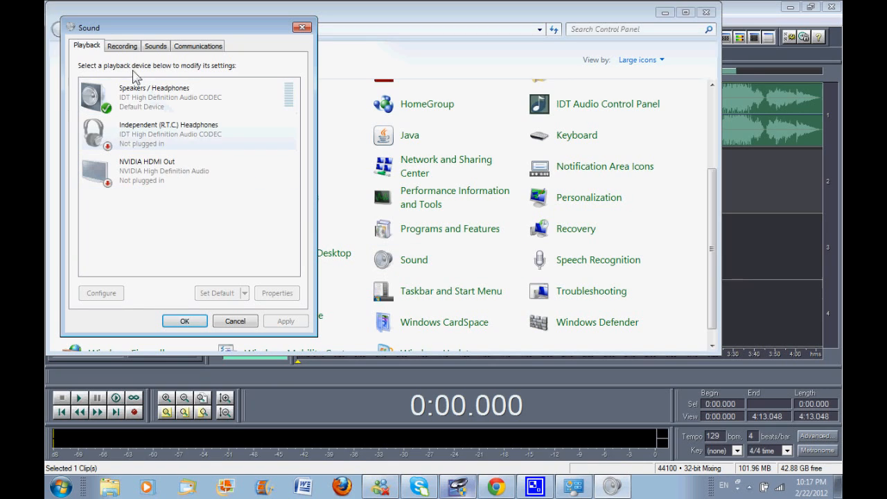
click(122, 47)
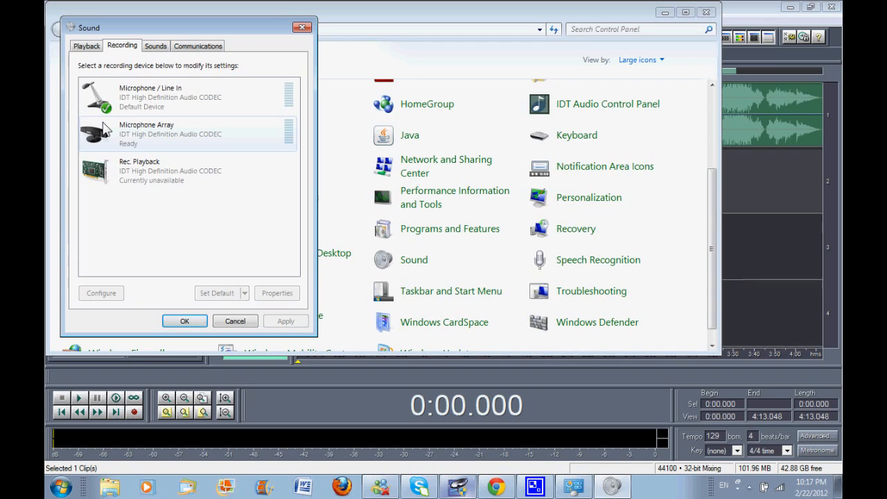
Check the Microphone Array's input and boost levels, and close the Sound settings and Control Panel.
click(158, 145)
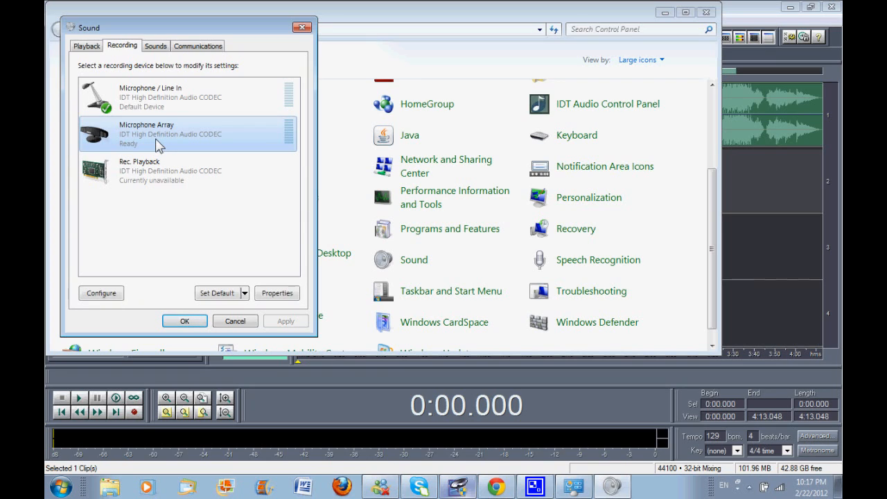
click(277, 294)
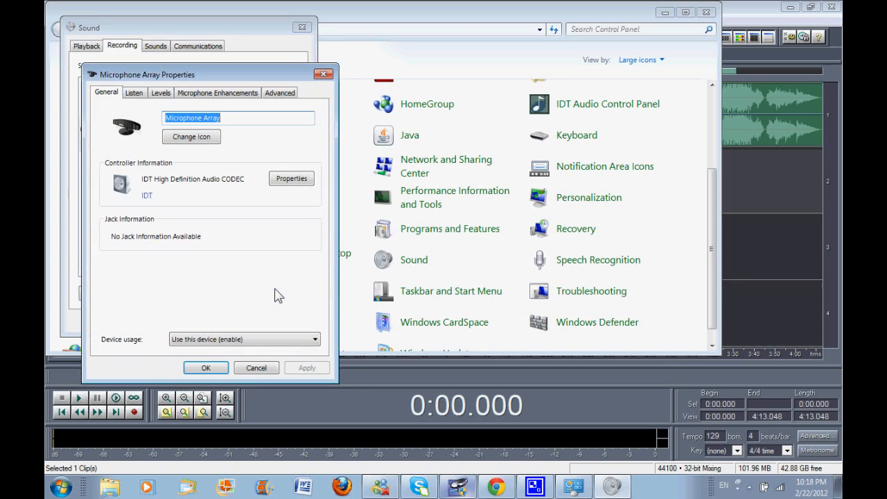
click(157, 97)
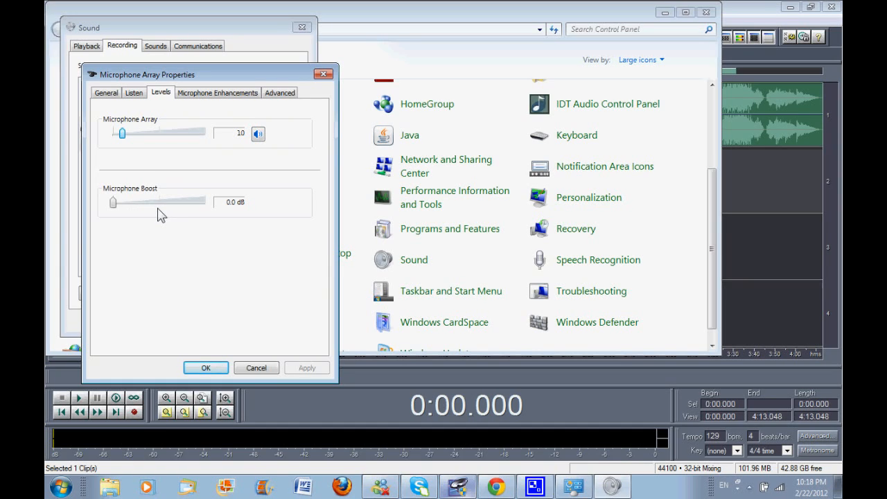
click(204, 367)
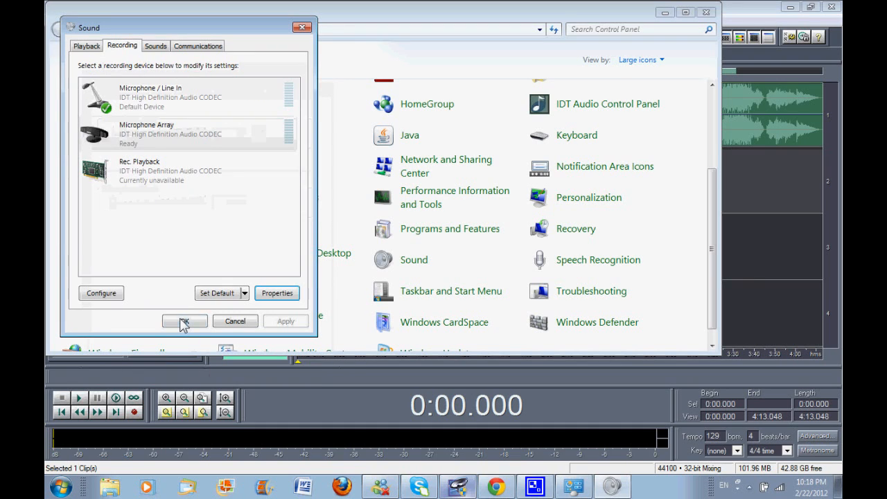
click(184, 322)
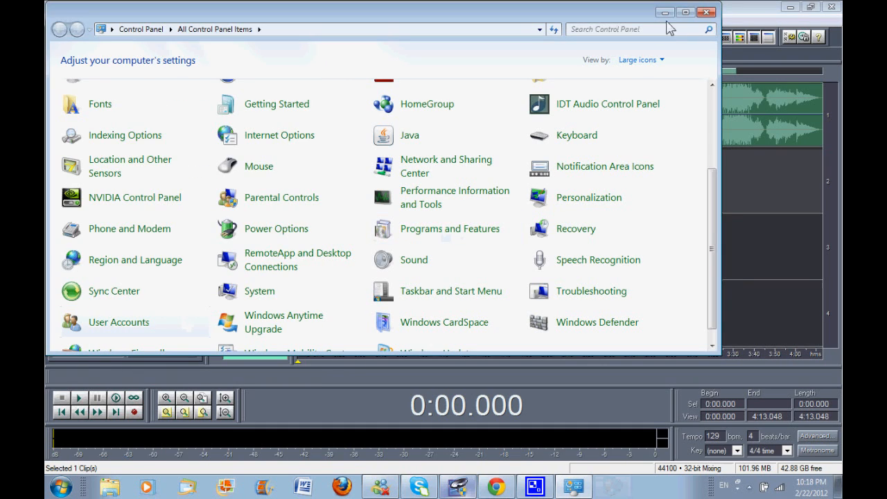
click(705, 14)
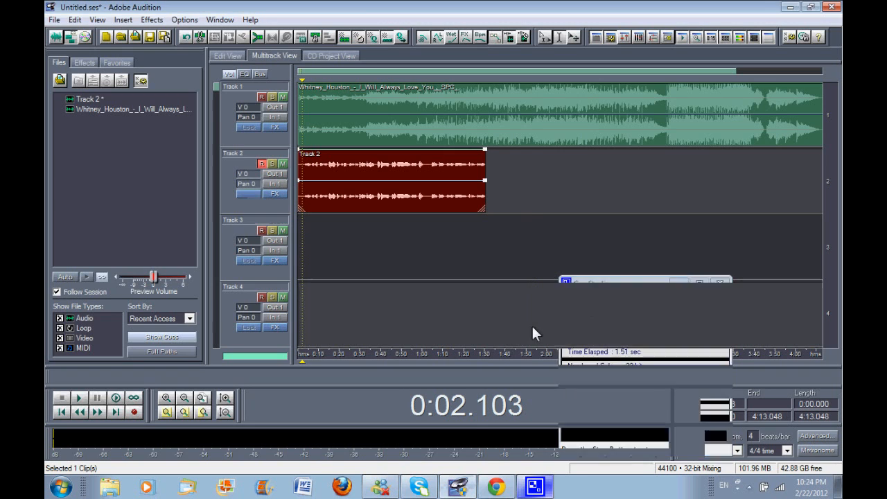
Play the mix from 0:02.404 to hear the Track 2 vocal with the backing song, and stop playback.
click(532, 327)
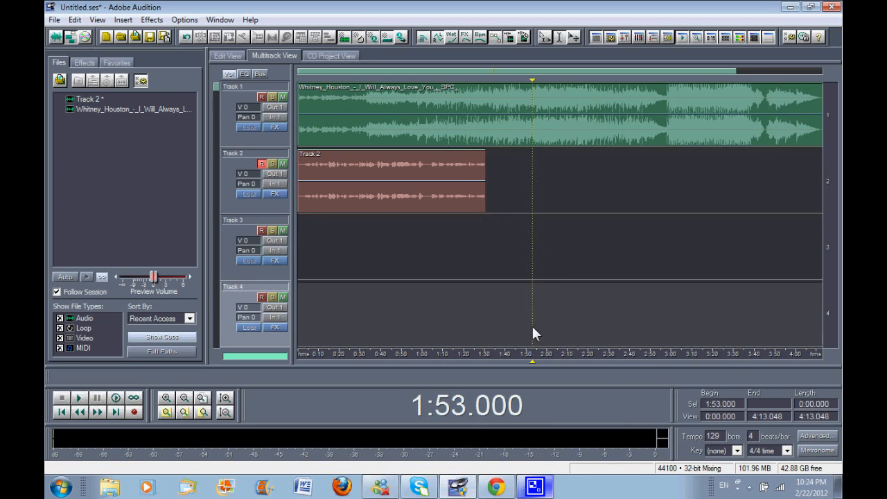
click(302, 166)
click(80, 400)
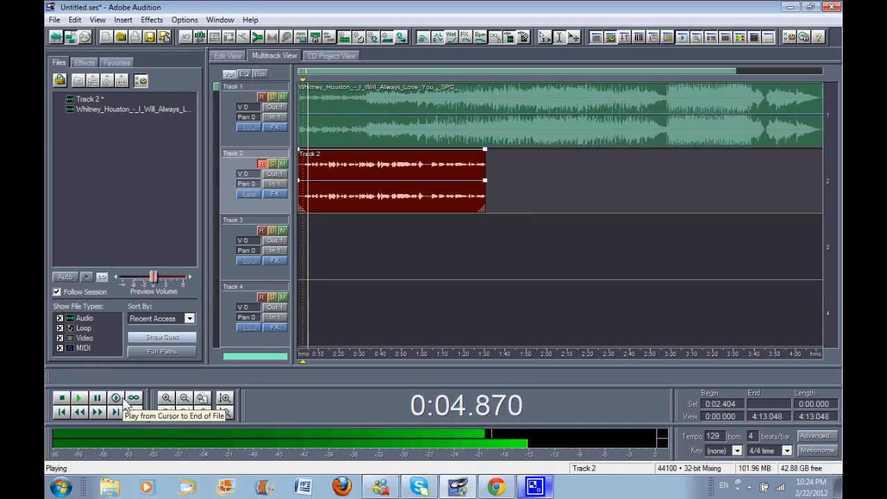
click(68, 399)
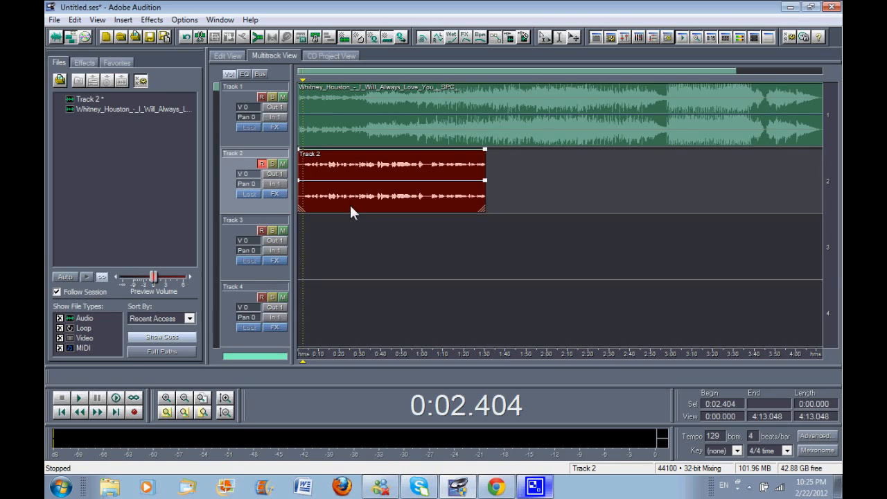
Open the Track 2 vocal clip in the Edit View with the cursor at 0:35.462.
click(316, 165)
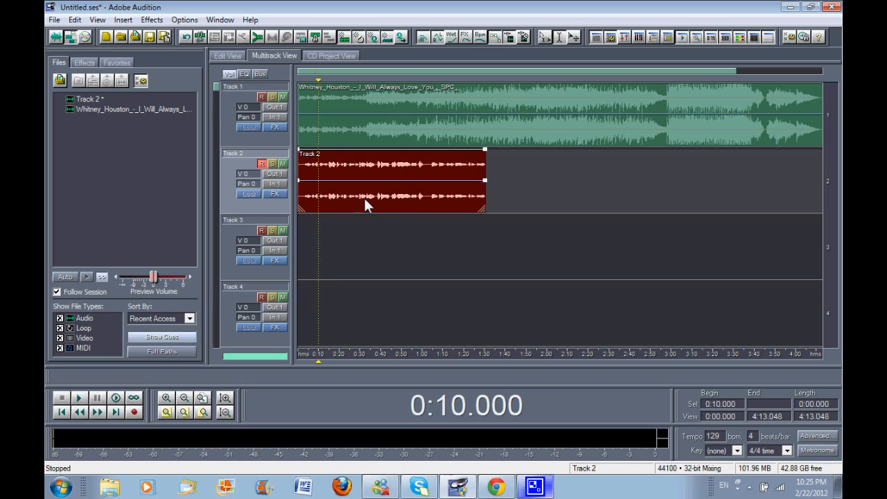
click(369, 248)
click(370, 201)
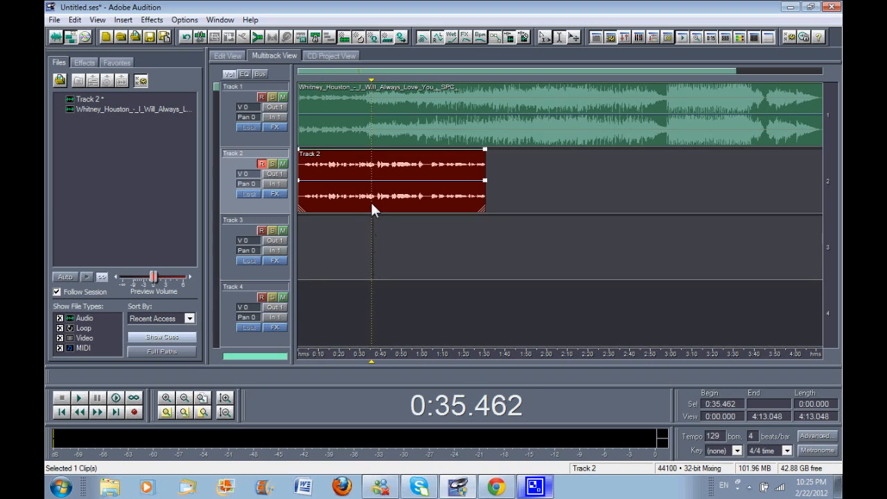
click(225, 56)
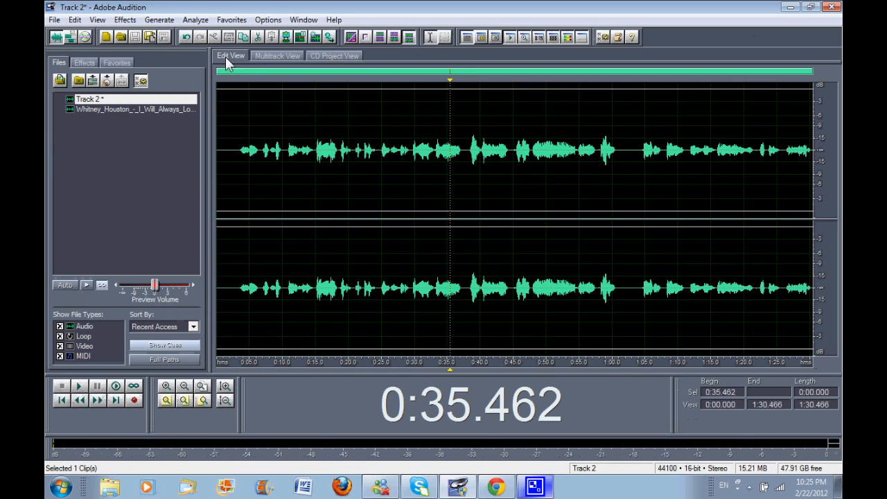
click(239, 151)
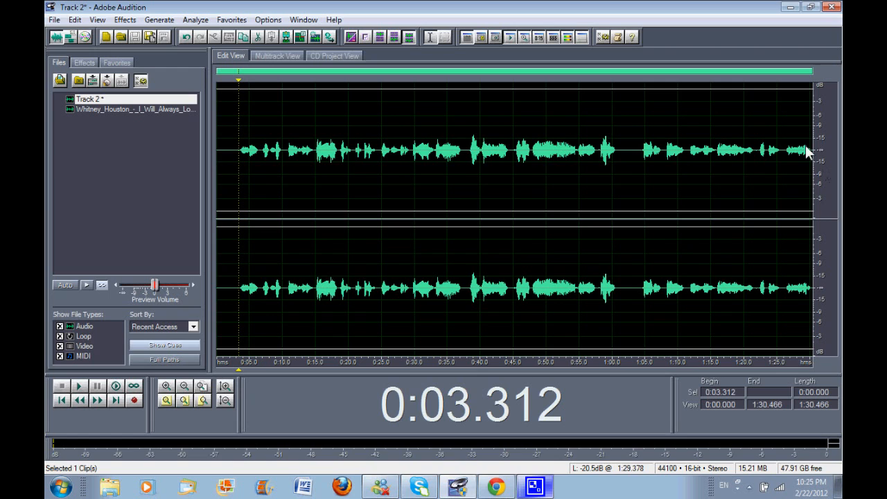
drag(237, 149, 202, 154)
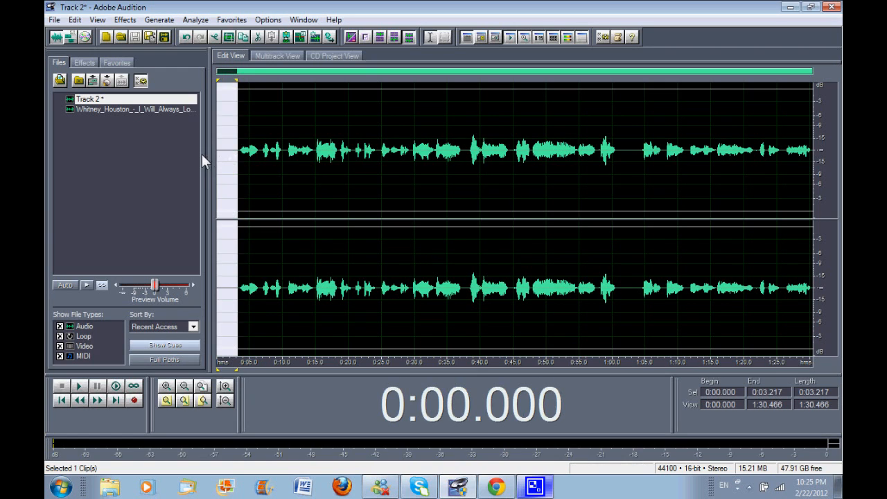
click(240, 158)
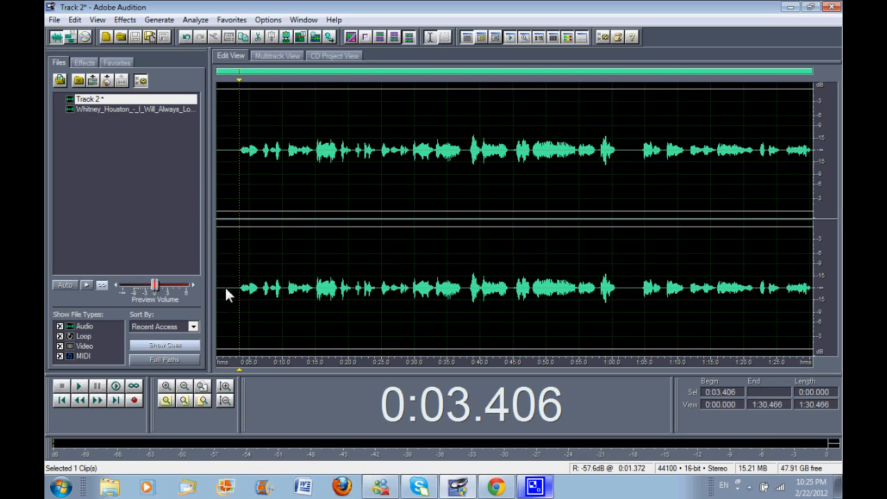
Delete the silence at the start of Track 2, from 0:00.000 to 0:03.671, just before the vocal begins.
click(239, 153)
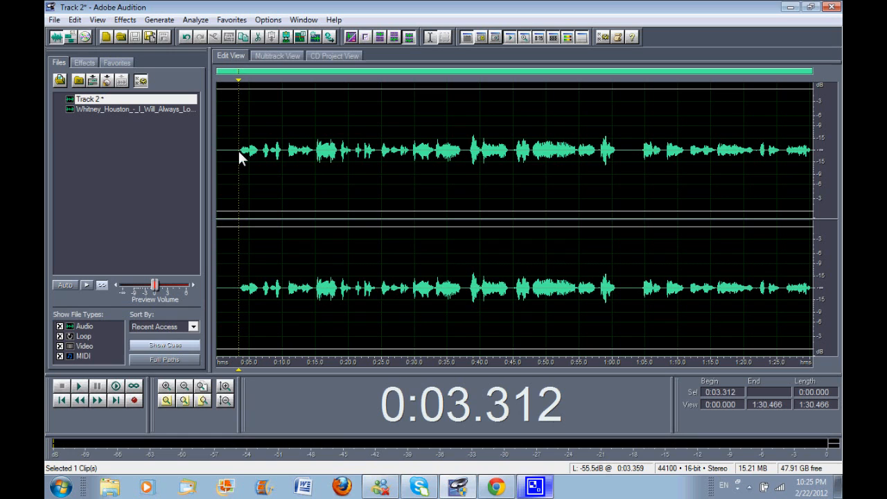
click(167, 404)
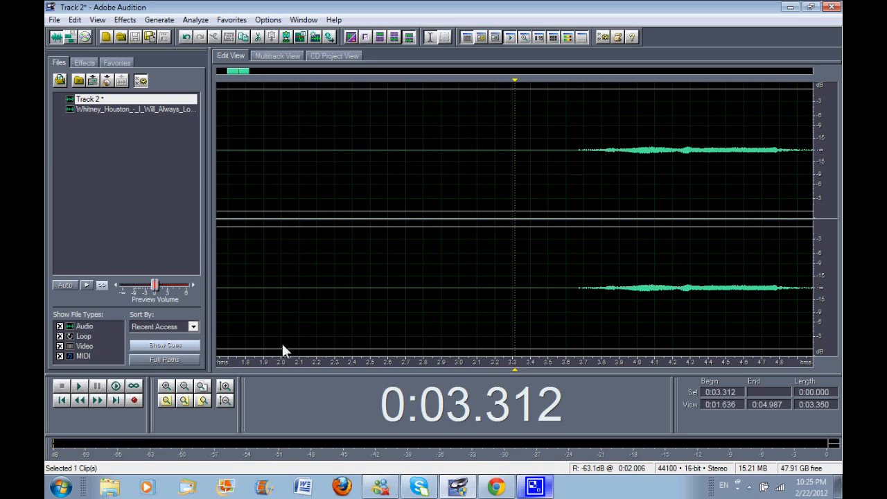
click(166, 401)
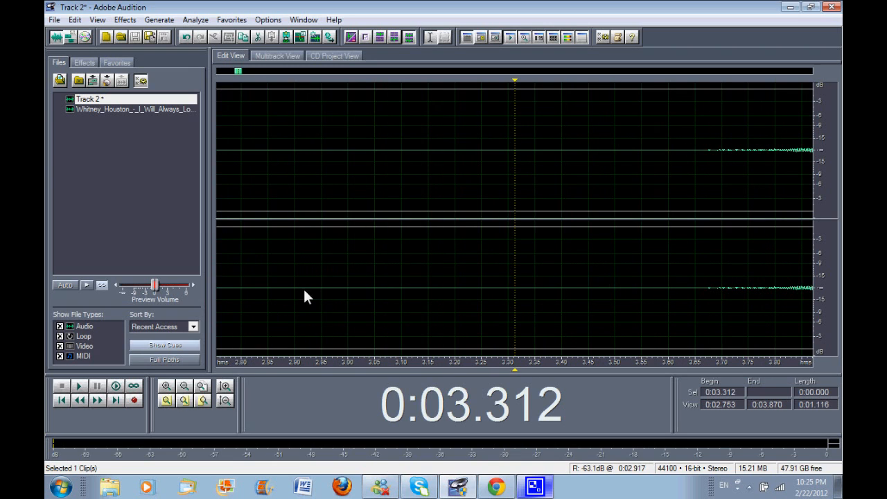
click(706, 152)
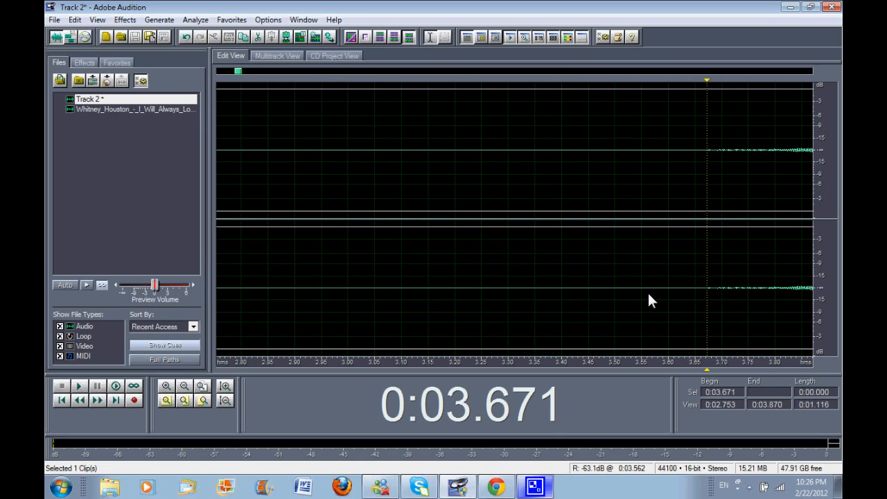
key(shift+Home)
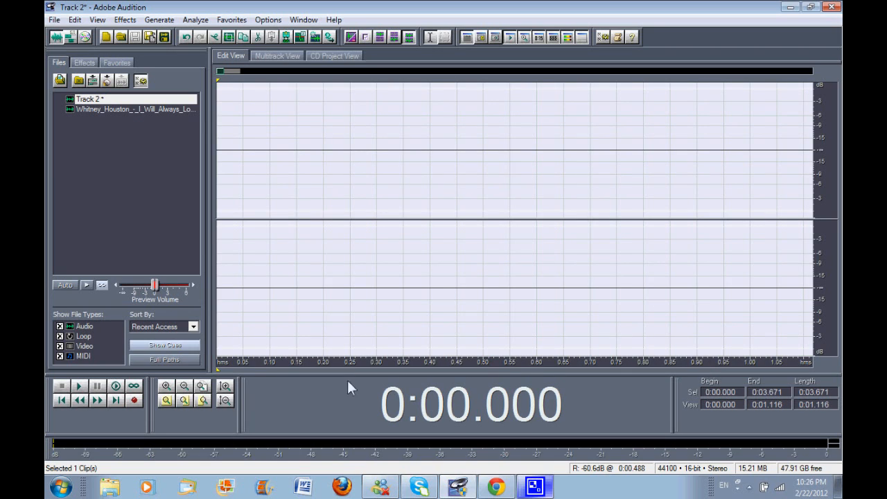
click(203, 386)
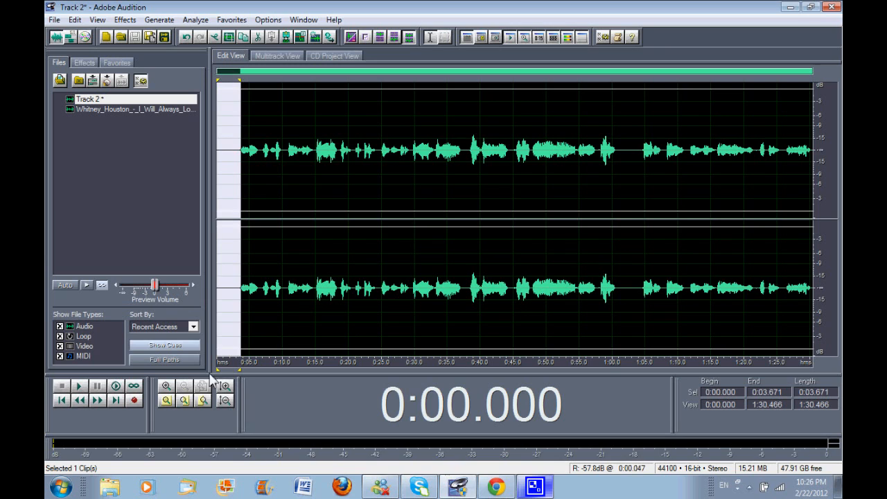
key(Delete)
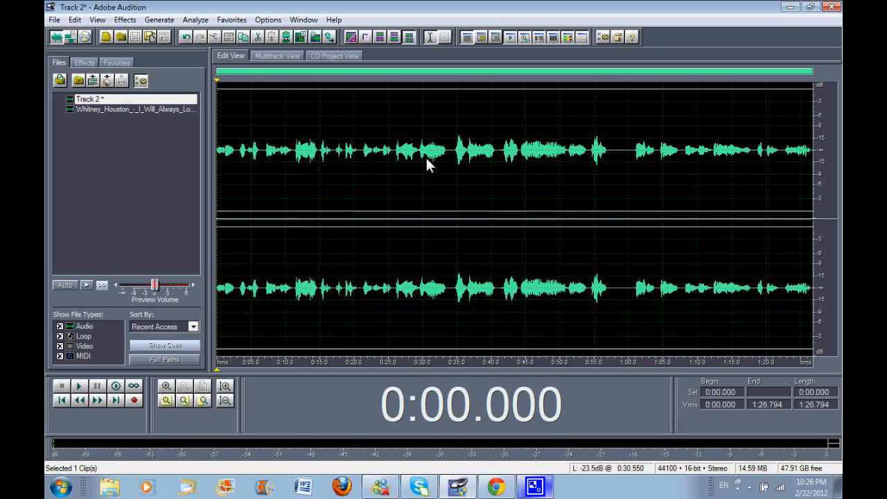
click(624, 151)
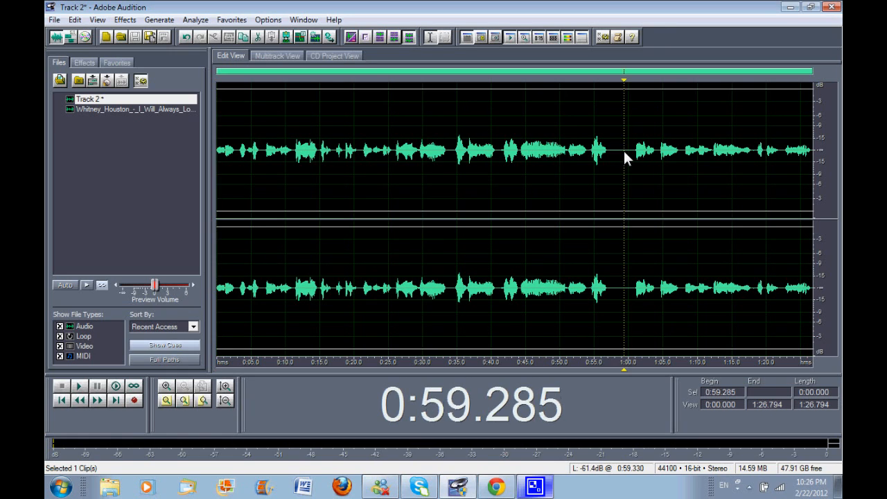
click(622, 151)
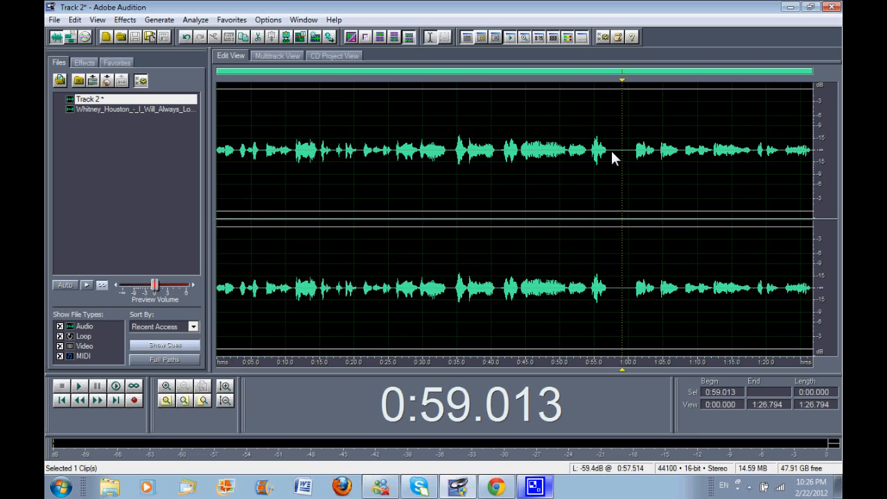
drag(607, 148, 635, 154)
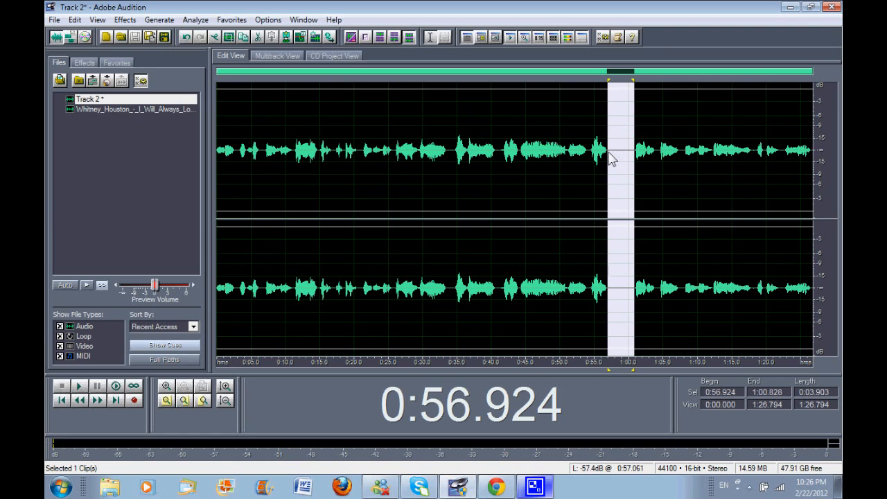
click(622, 159)
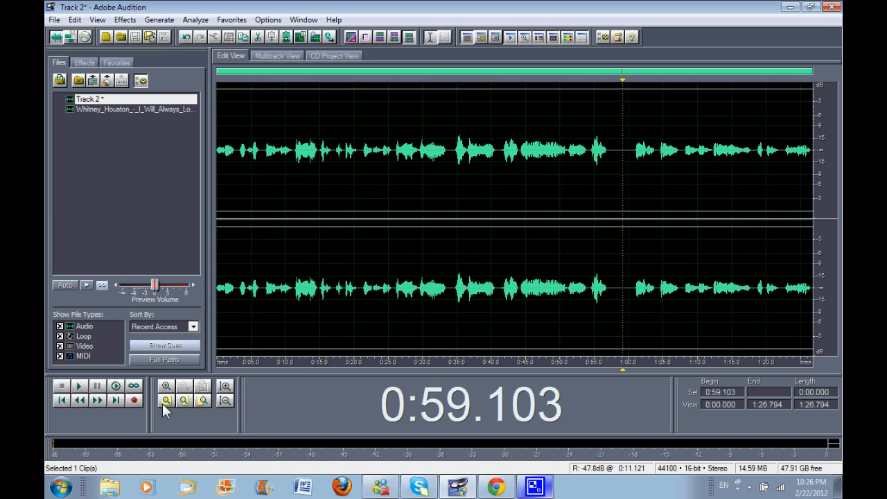
Select the gap between vocal phrases in Track 2 from 0:56.739 to 1:01.020 and apply the Silence effect to it.
click(622, 151)
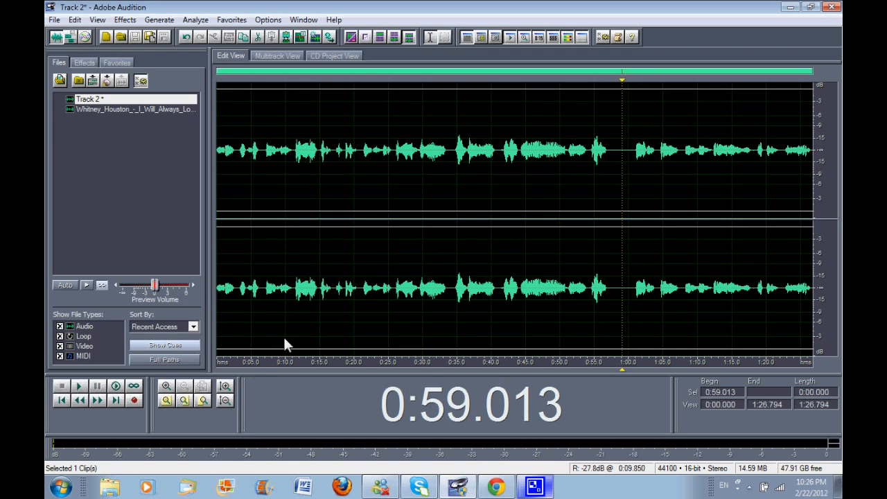
click(166, 402)
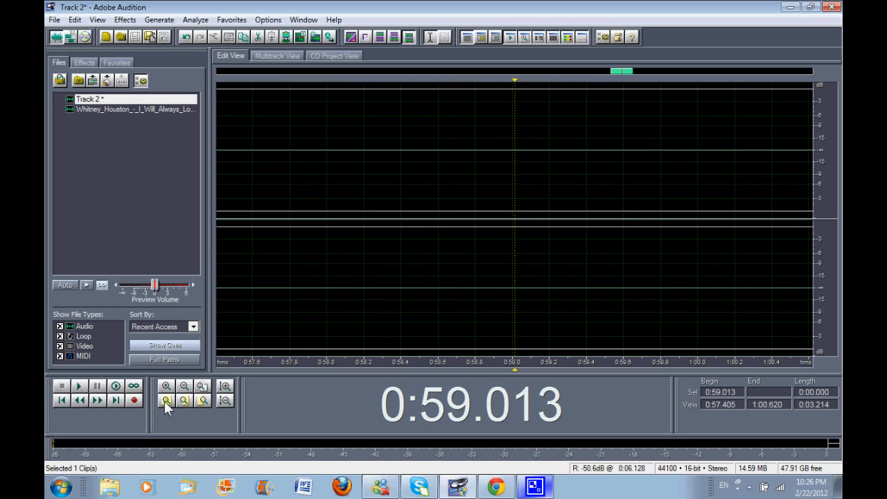
click(185, 388)
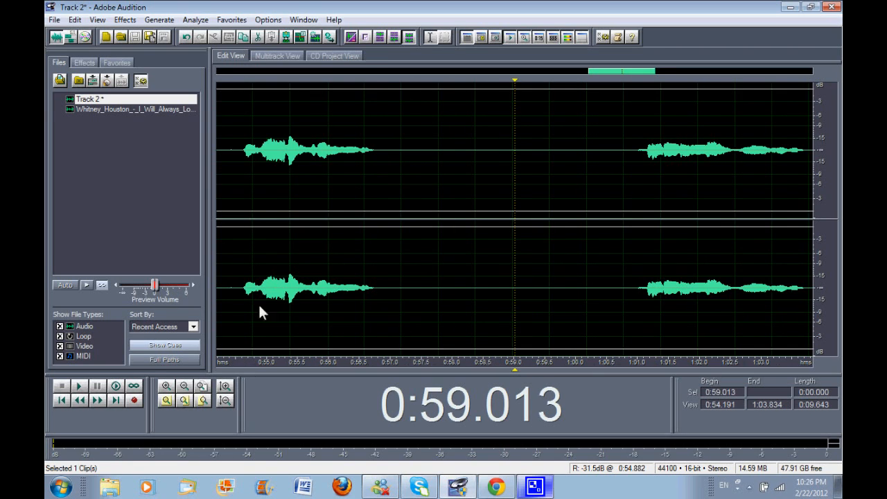
click(375, 150)
click(173, 401)
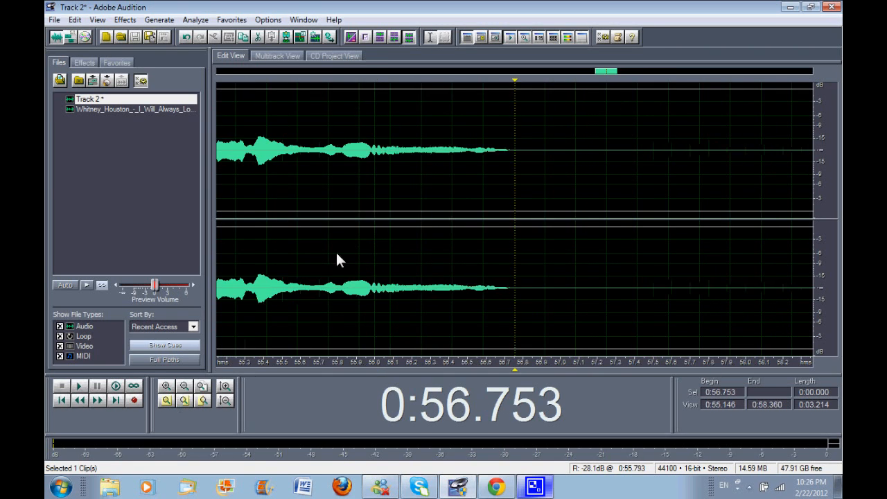
click(512, 147)
drag(513, 149, 652, 167)
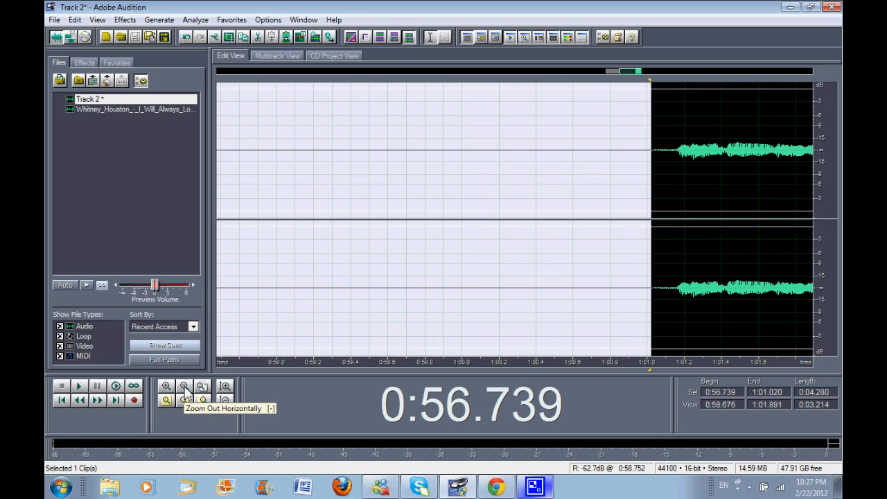
click(184, 390)
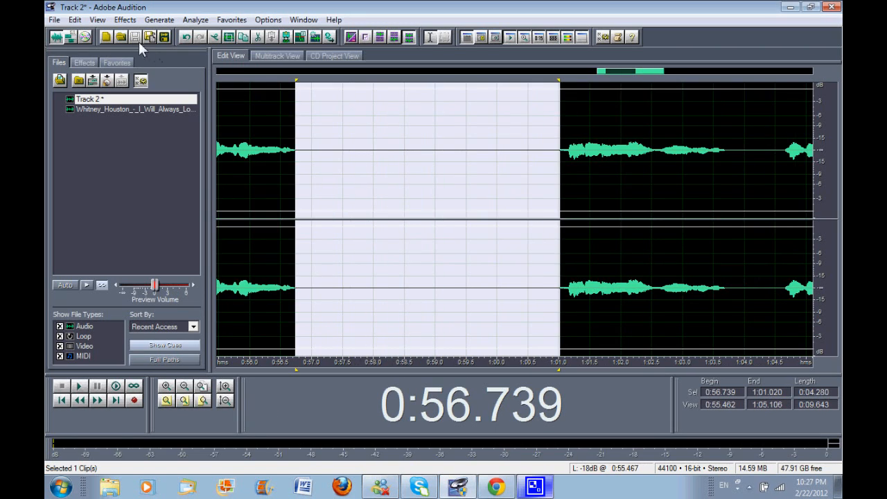
click(126, 21)
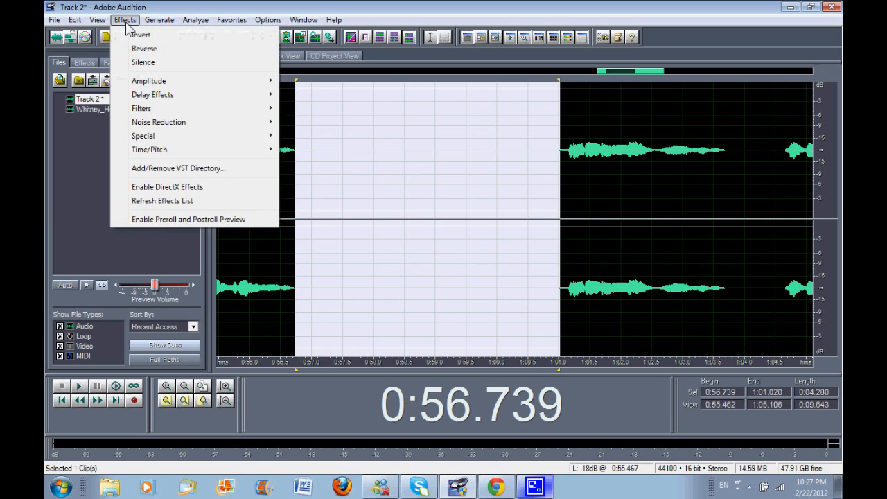
click(142, 63)
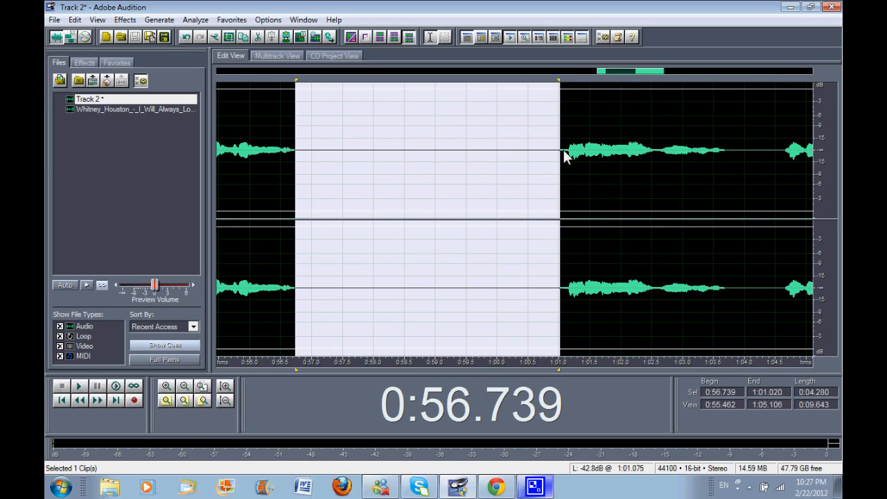
click(124, 21)
click(142, 62)
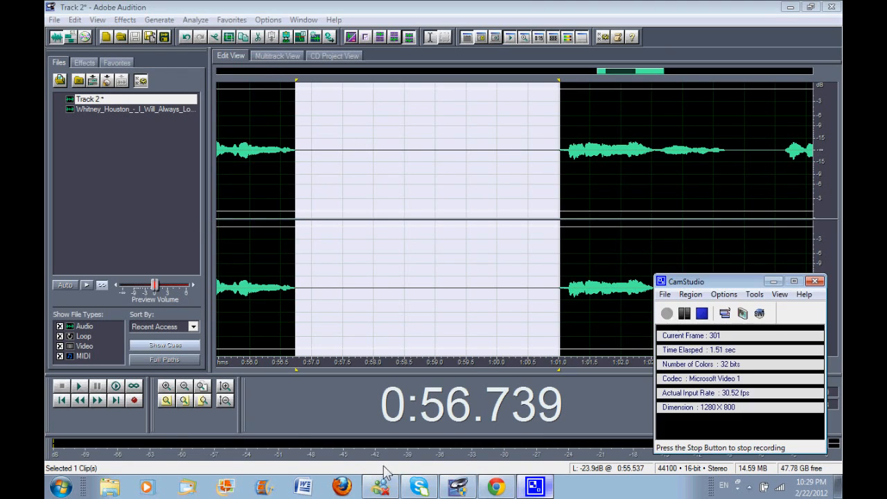
click(201, 386)
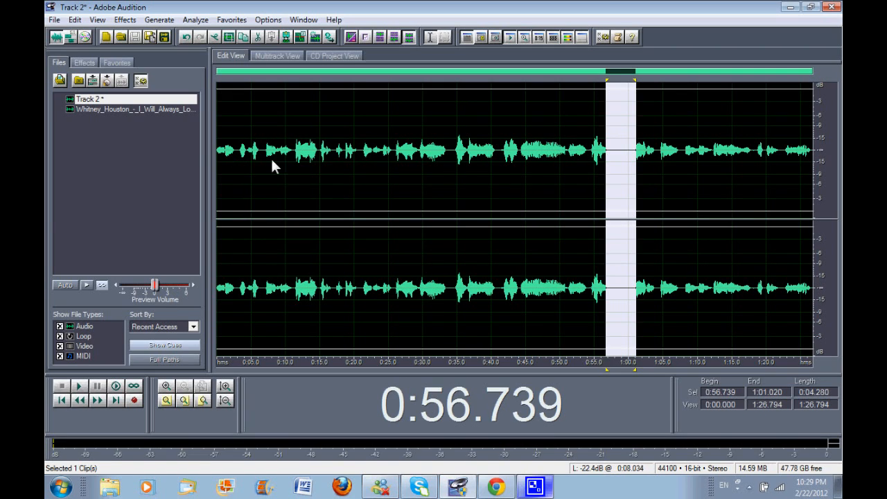
click(229, 150)
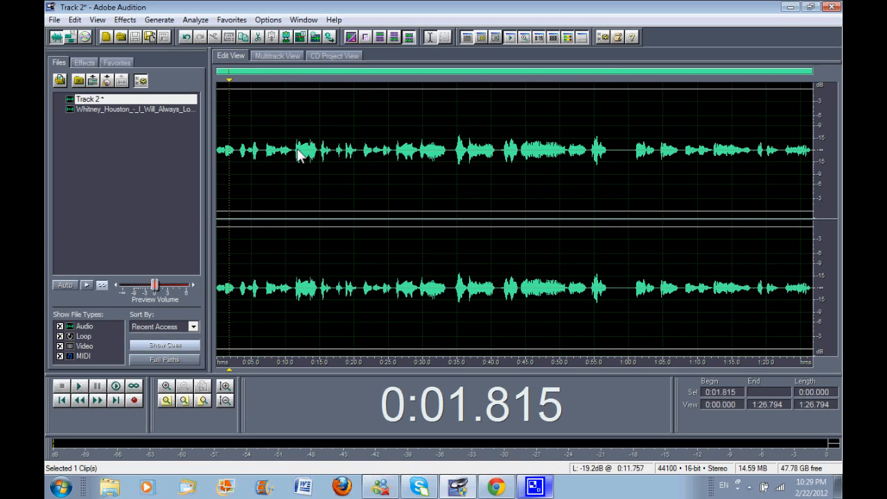
click(301, 152)
click(538, 154)
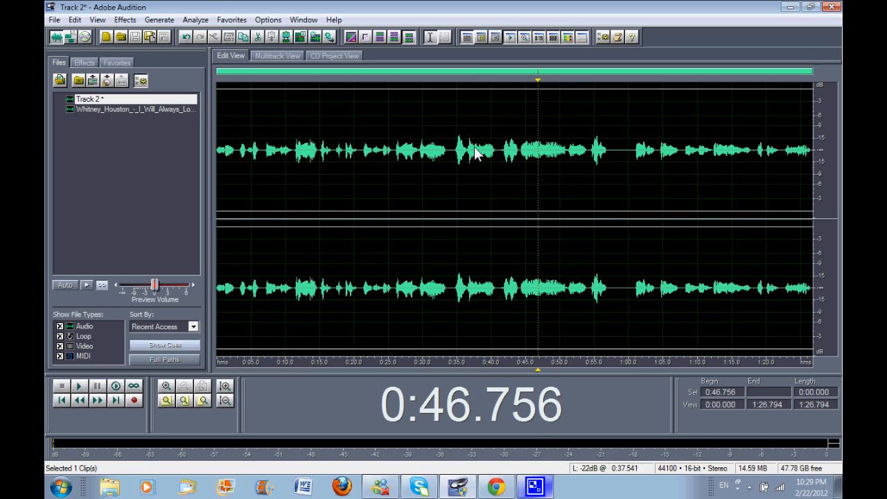
click(472, 150)
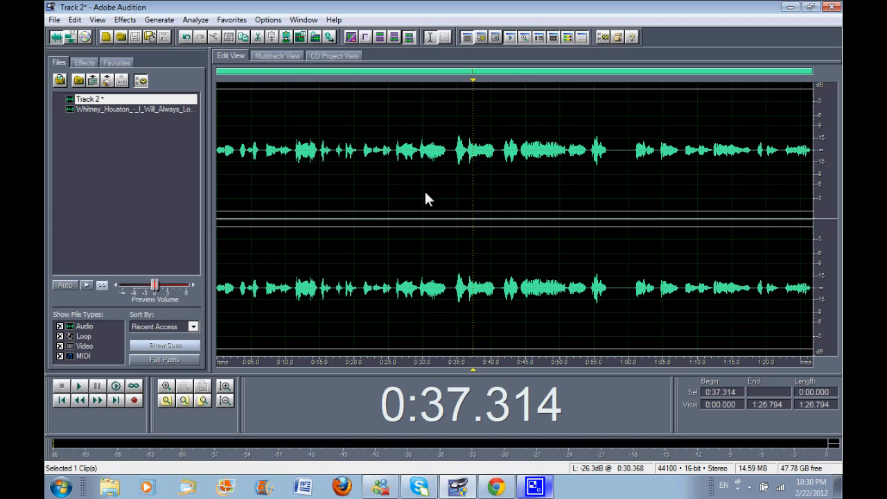
Compress the whole of Track 2 with Dynamics Processing, flattening the graphic curve's upper points to an infinite ratio above -5 dB.
key(ctrl+a)
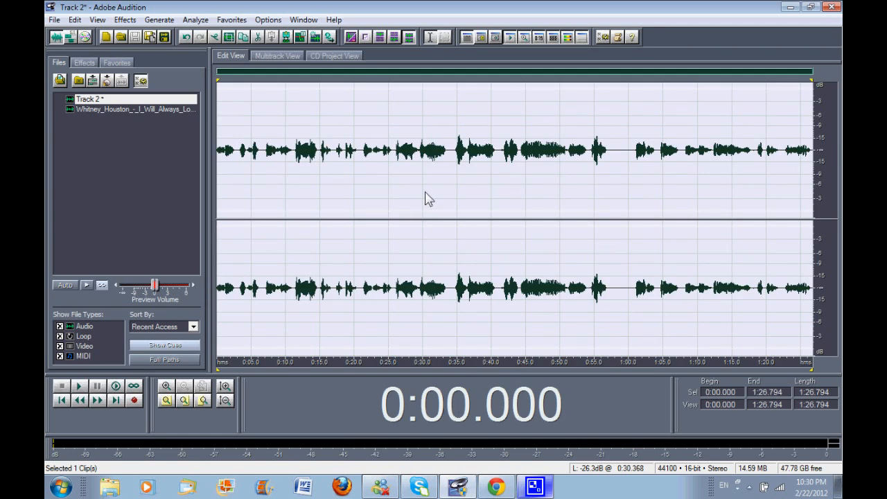
click(131, 23)
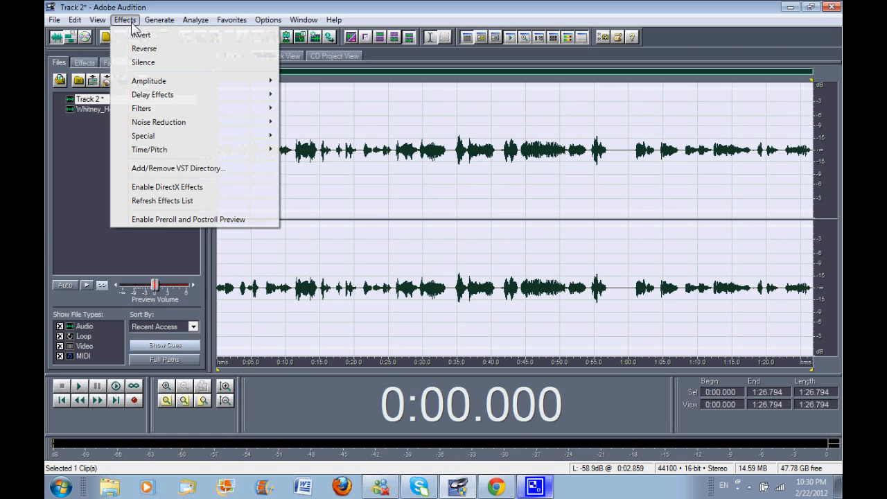
mouse_move(176, 83)
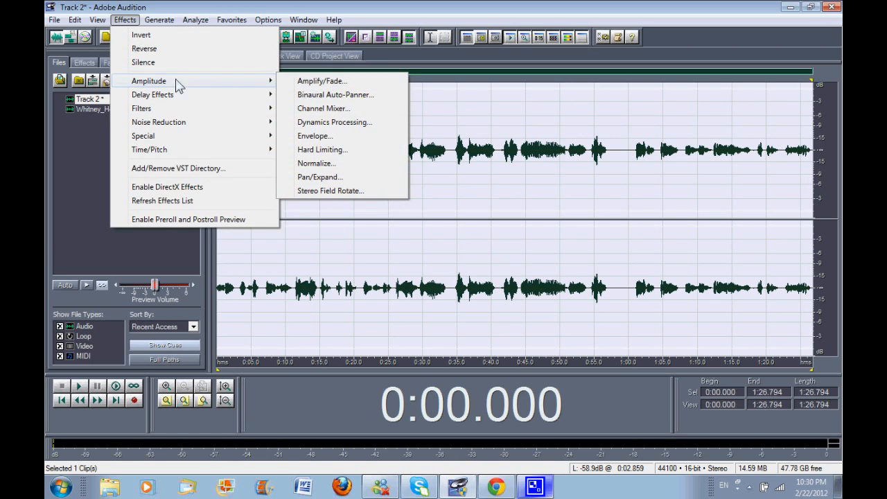
click(327, 125)
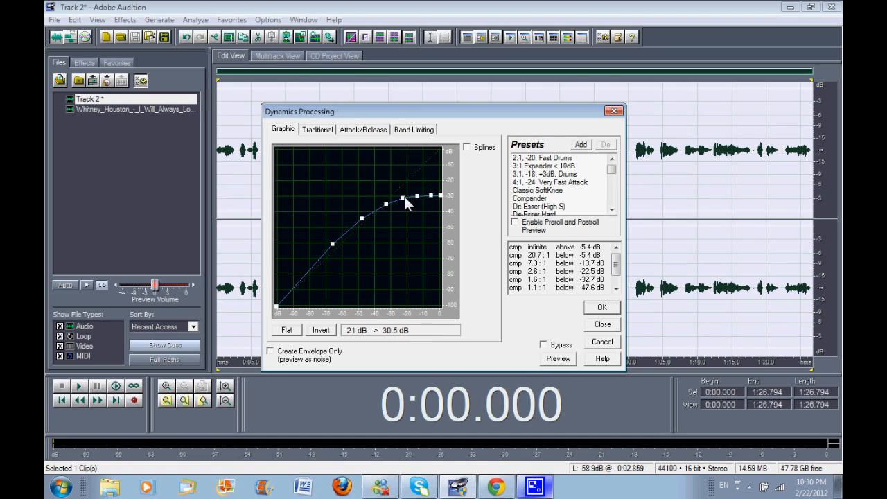
drag(431, 195, 431, 192)
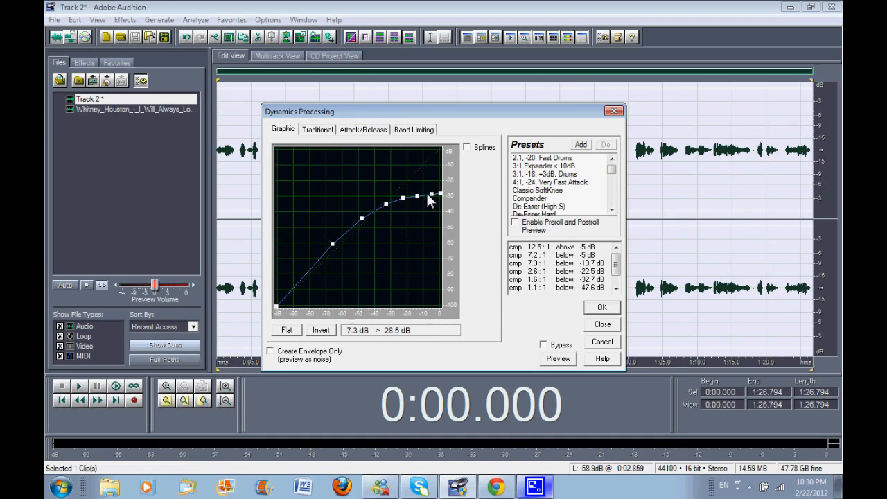
click(416, 192)
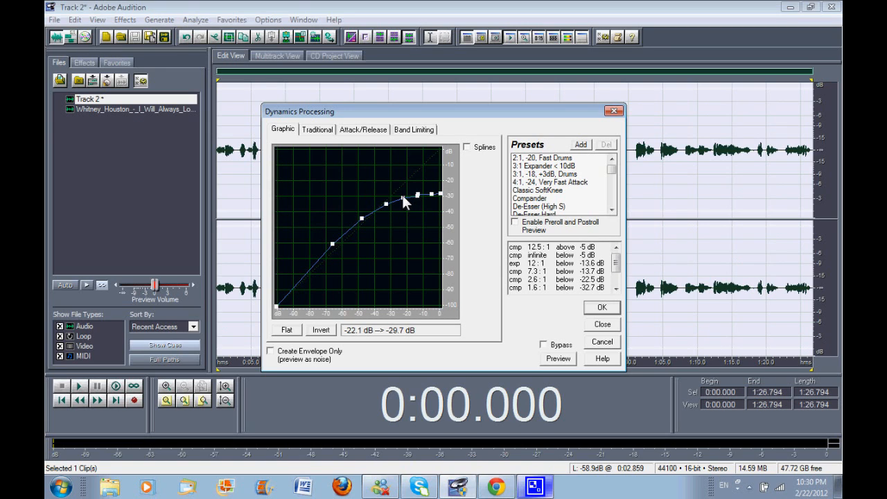
drag(418, 195, 411, 193)
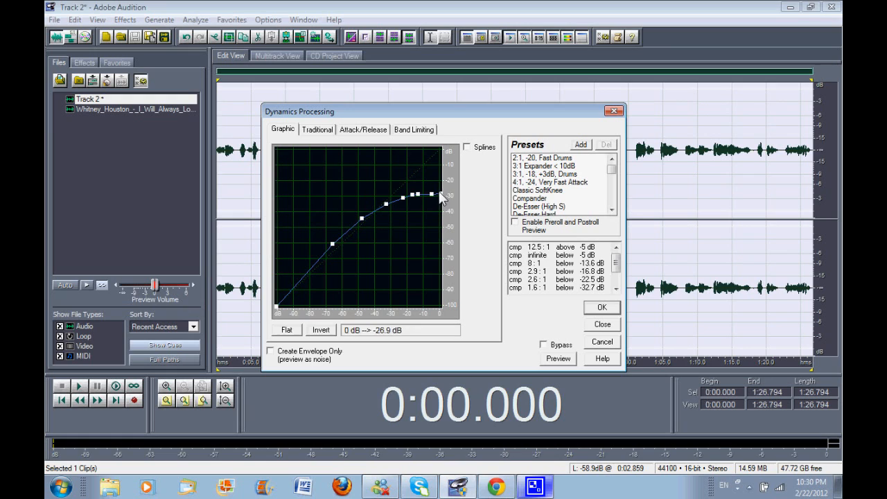
drag(441, 193, 441, 194)
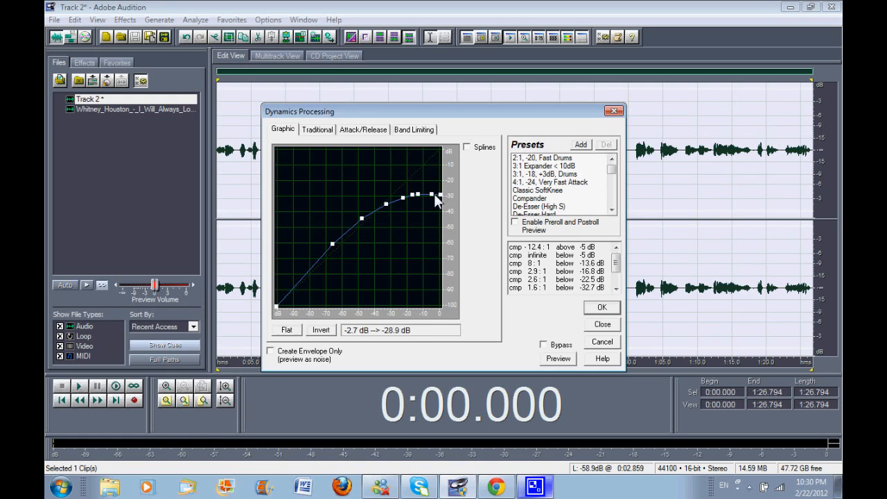
drag(440, 194, 441, 194)
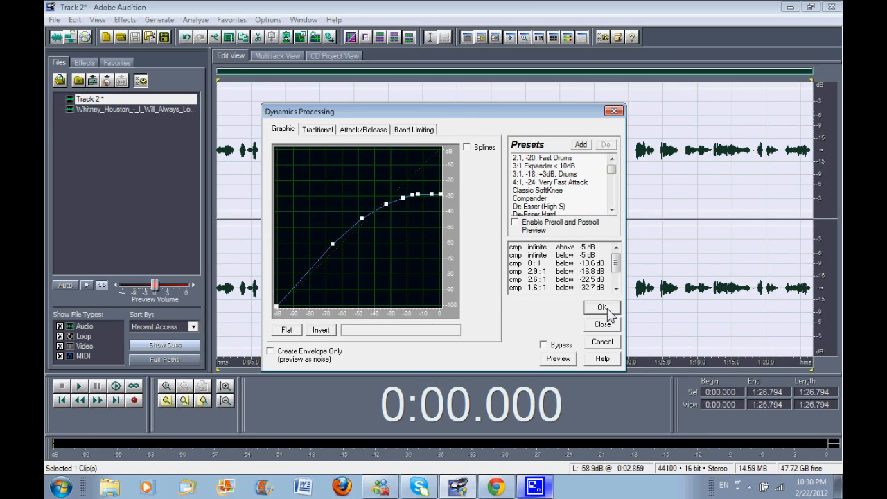
drag(418, 192, 411, 195)
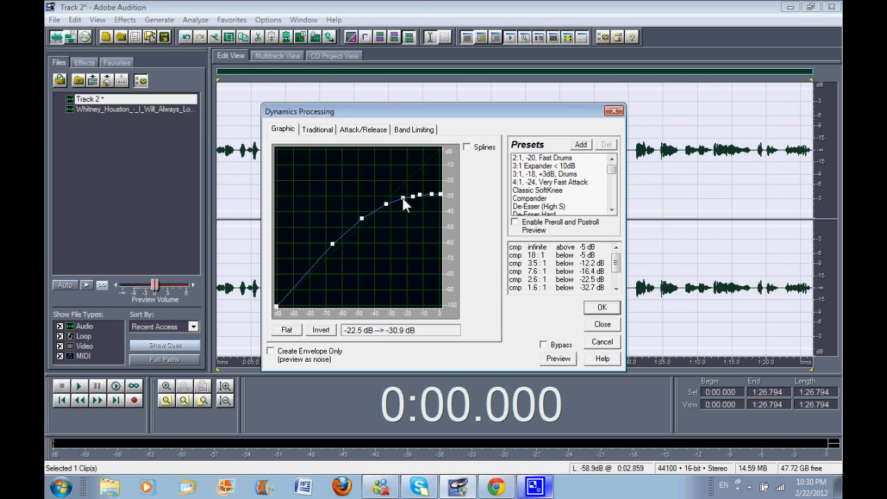
click(598, 308)
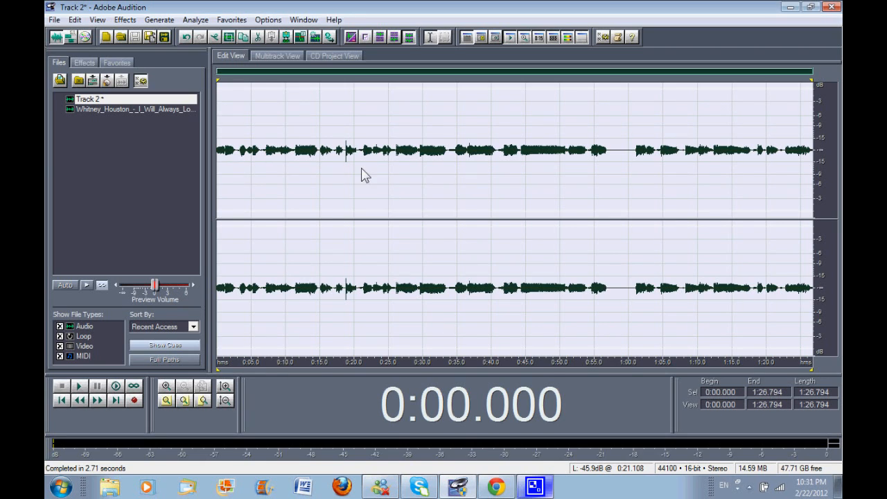
Play Track 2 from 0:01.089 to hear the compressed vocal's opening phrases.
click(221, 153)
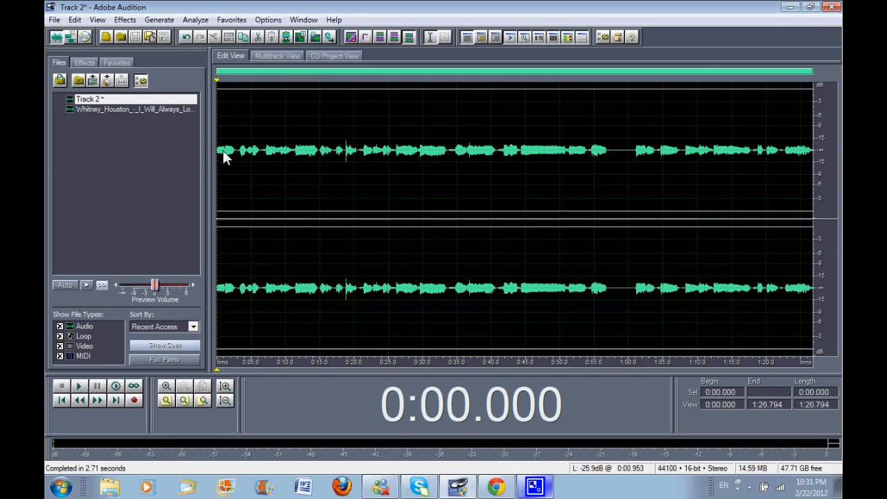
click(238, 153)
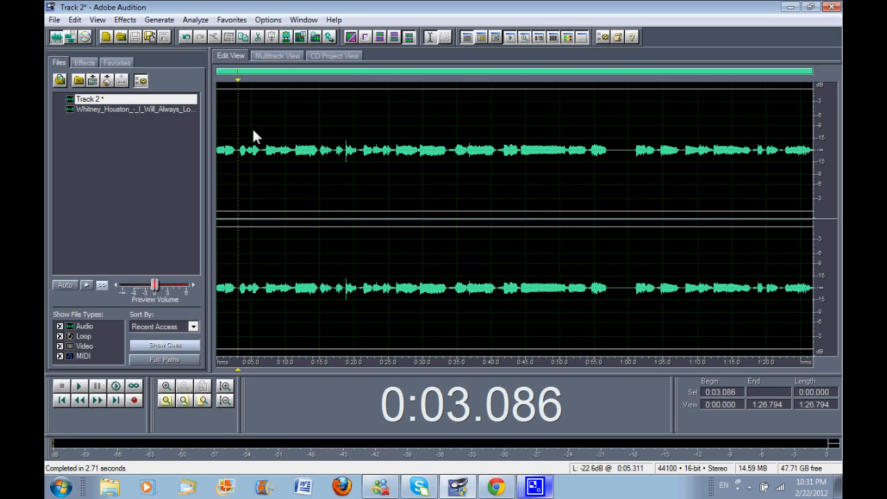
click(224, 153)
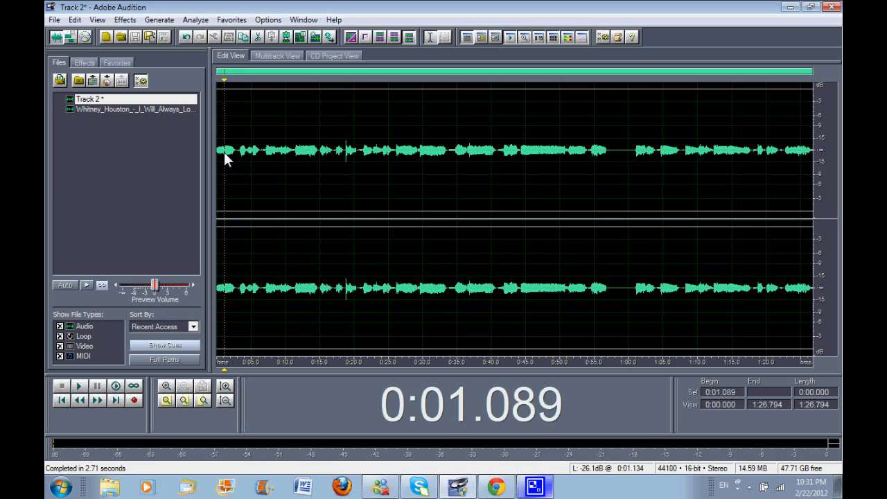
click(166, 386)
click(166, 386)
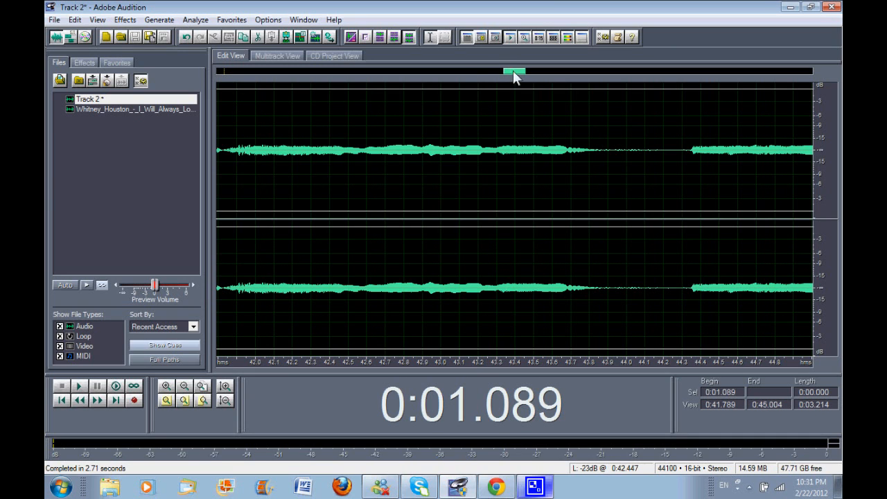
drag(516, 78, 225, 66)
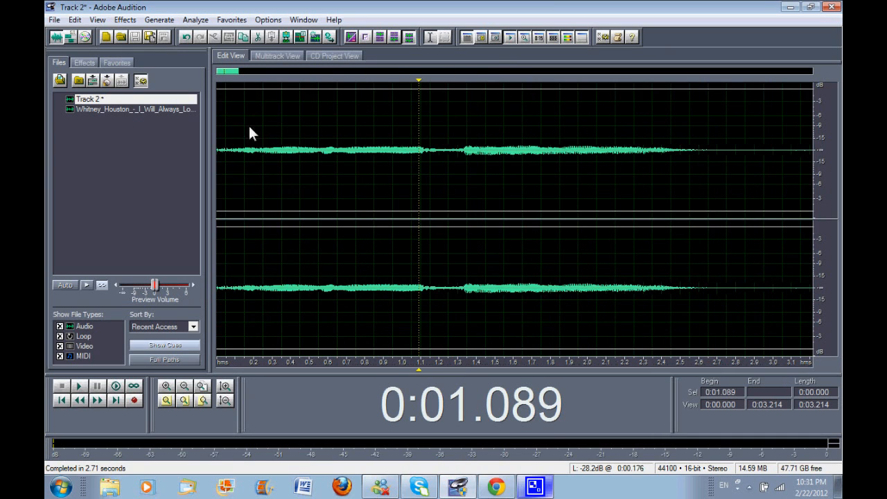
click(185, 387)
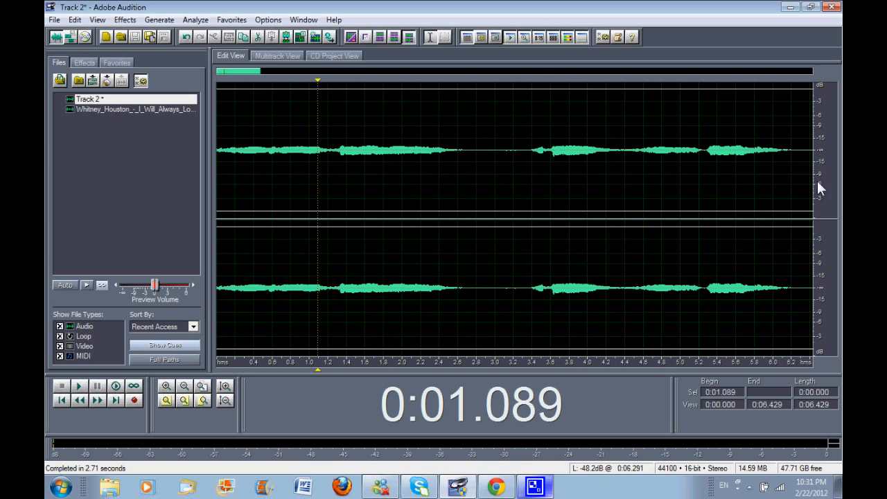
click(115, 387)
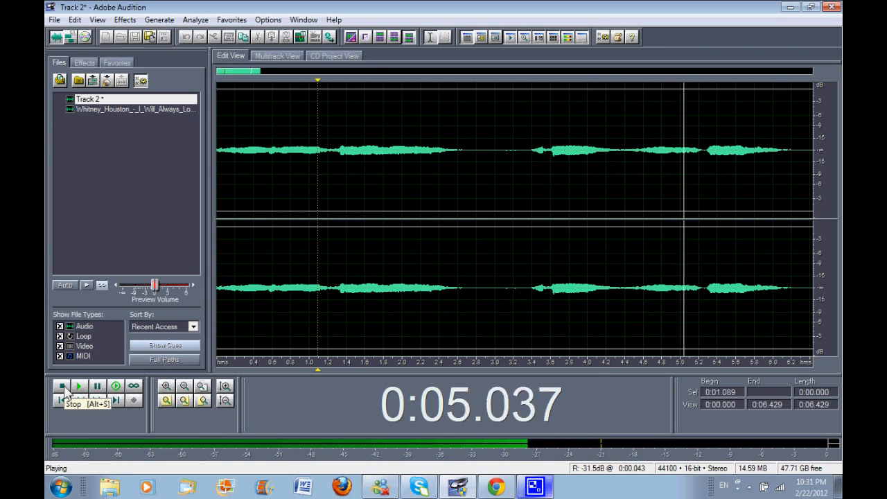
click(62, 386)
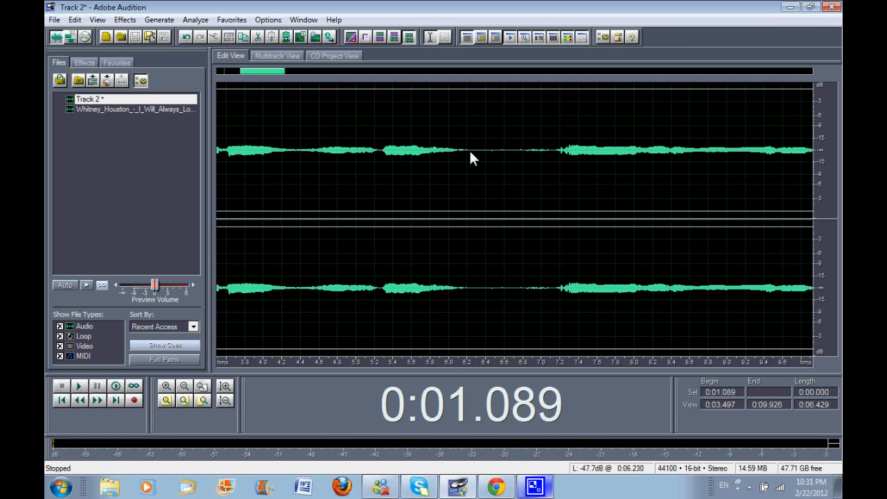
drag(469, 152, 556, 151)
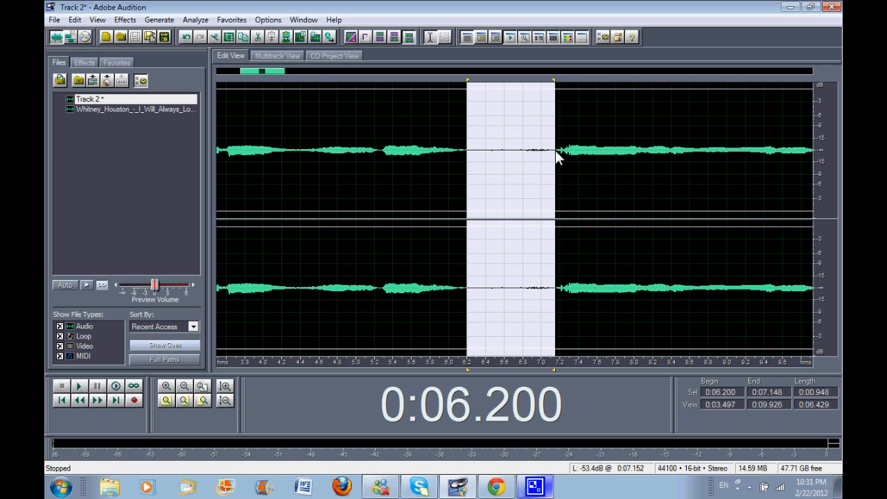
click(124, 20)
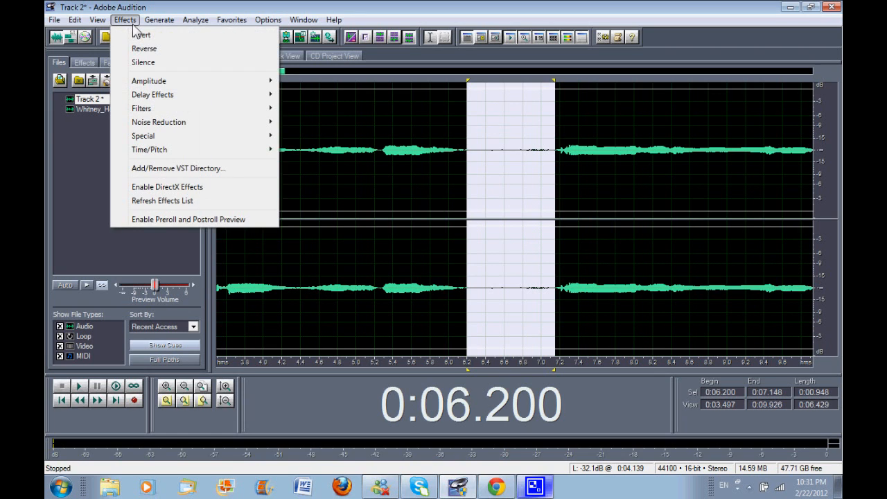
click(465, 149)
double_click(466, 150)
click(467, 150)
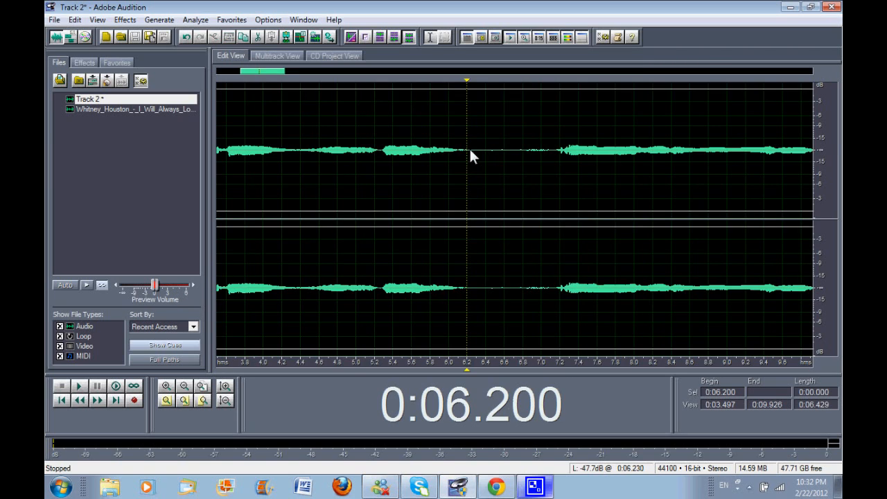
drag(469, 150, 560, 148)
click(560, 149)
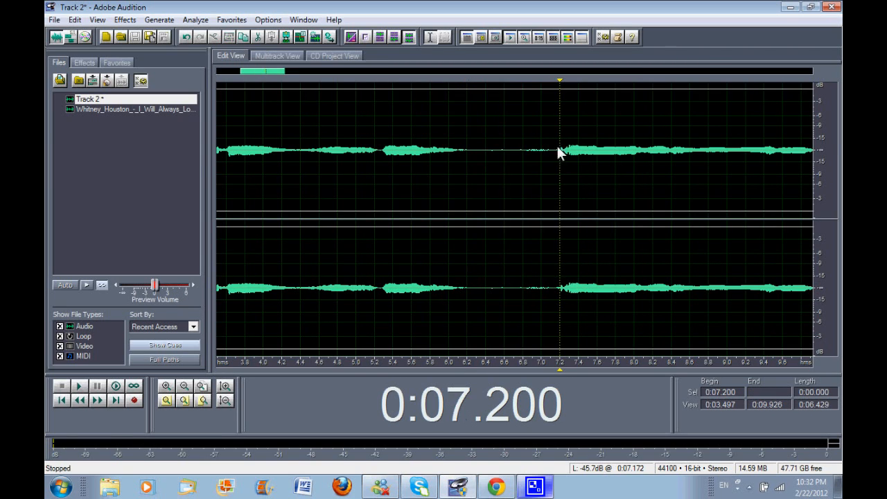
Select the gap between phrases in Track 2 from 0:06.200 to 0:07.155 and lower it with Amplify/Fade at -6 dB.
drag(470, 151, 556, 152)
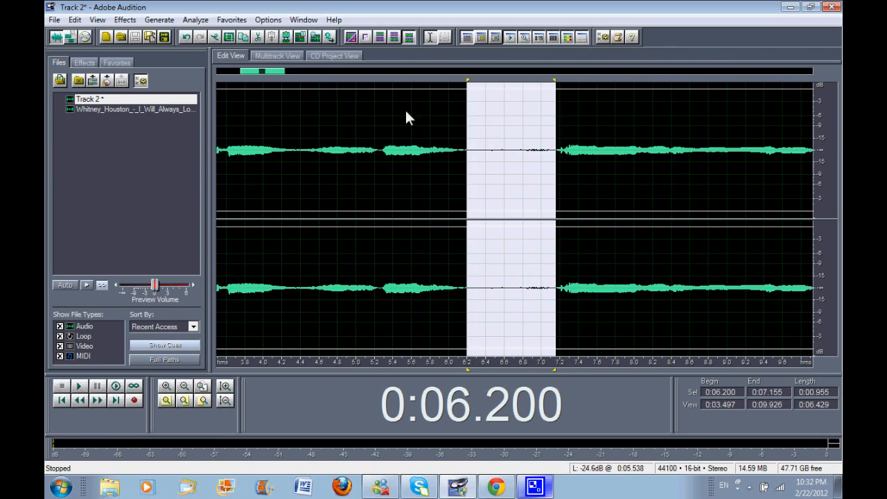
click(125, 20)
mouse_move(214, 81)
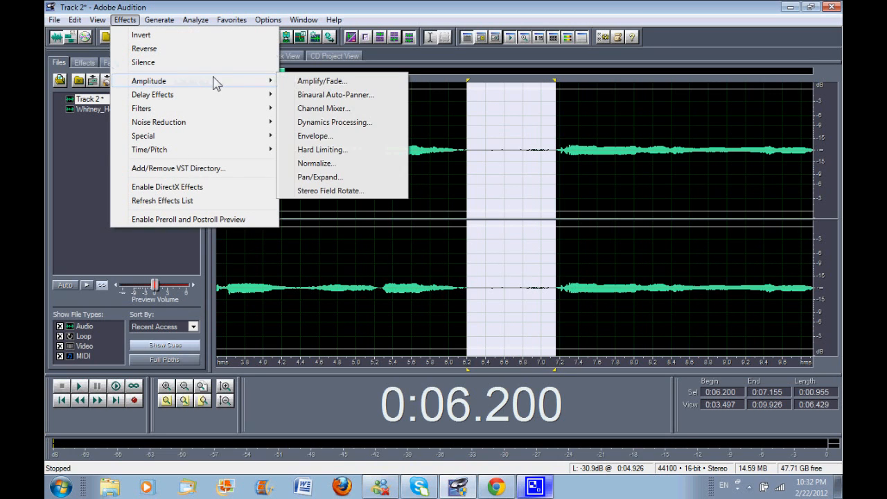
click(308, 80)
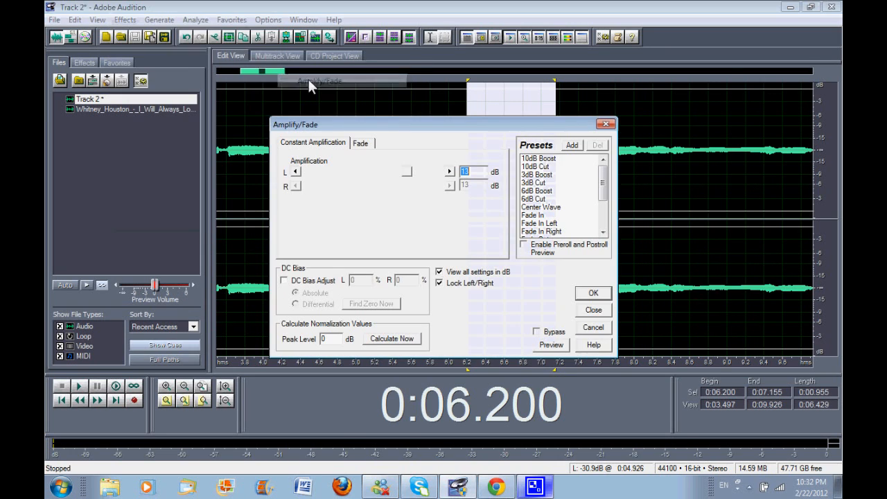
drag(470, 126, 471, 155)
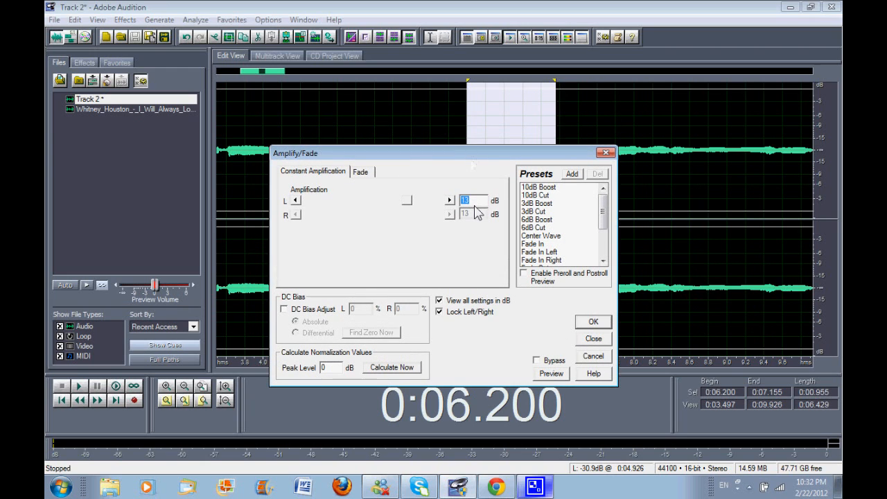
text(-6)
click(590, 322)
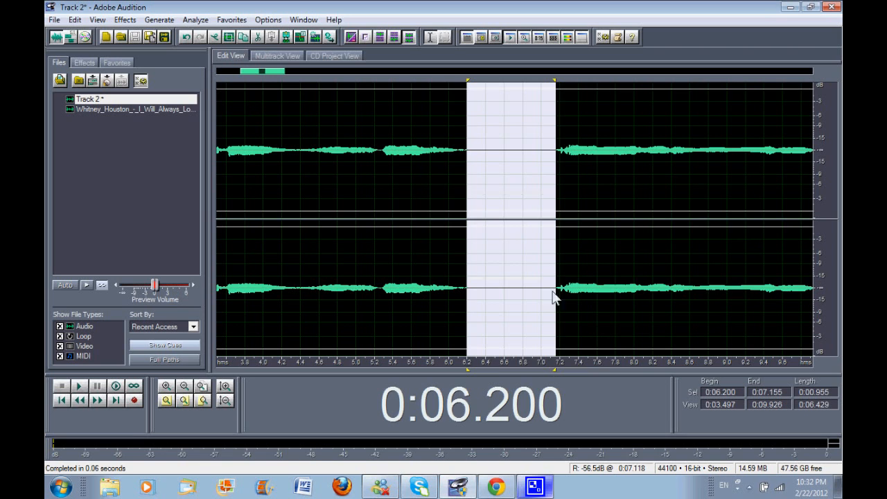
Play Track 2 from the quietened gap at 0:06.200 through the following phrase, and stop playback.
click(448, 208)
drag(257, 72, 293, 78)
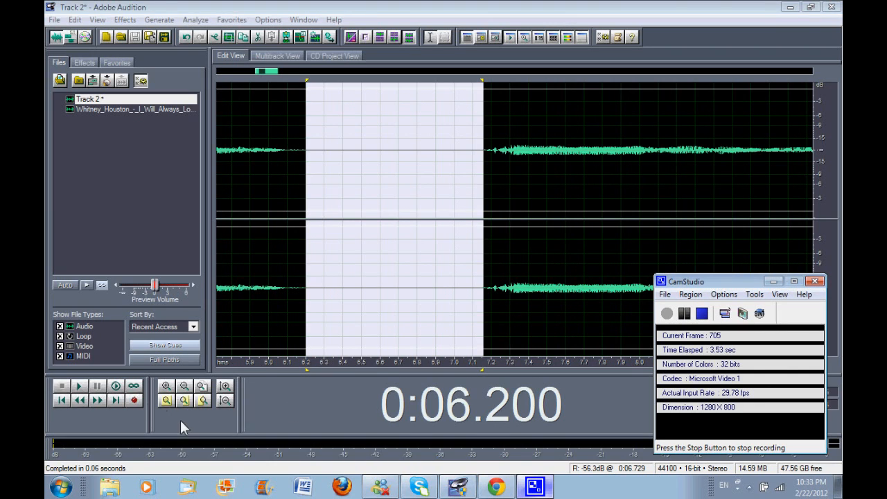
click(117, 390)
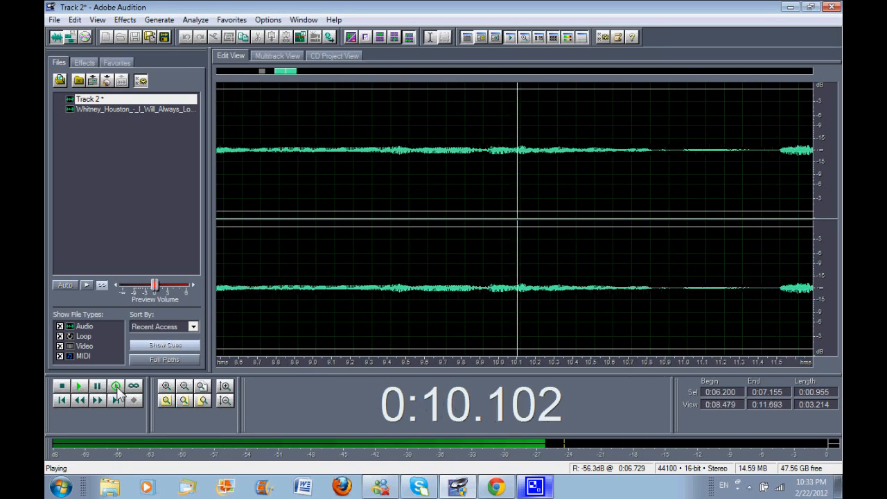
click(68, 390)
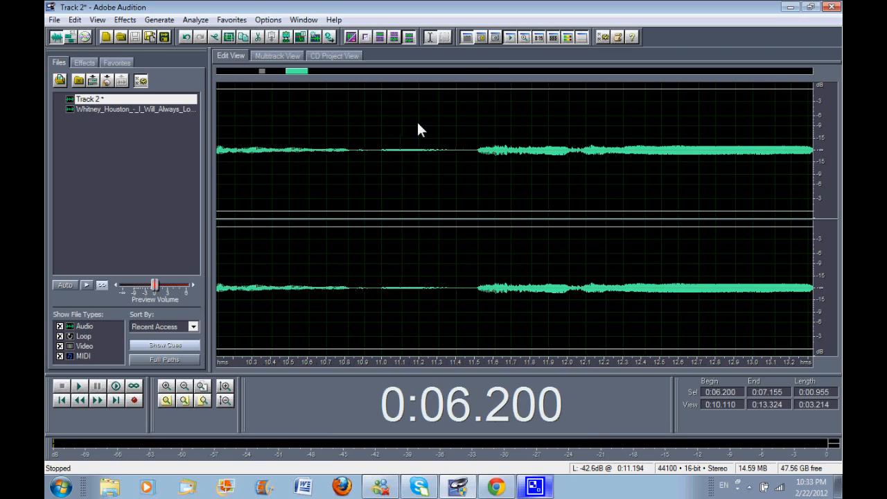
Select the gap in Track 2 from 0:10.917 to 0:11.500 and reduce it by 6 dB with Amplify/Fade.
drag(366, 150, 475, 152)
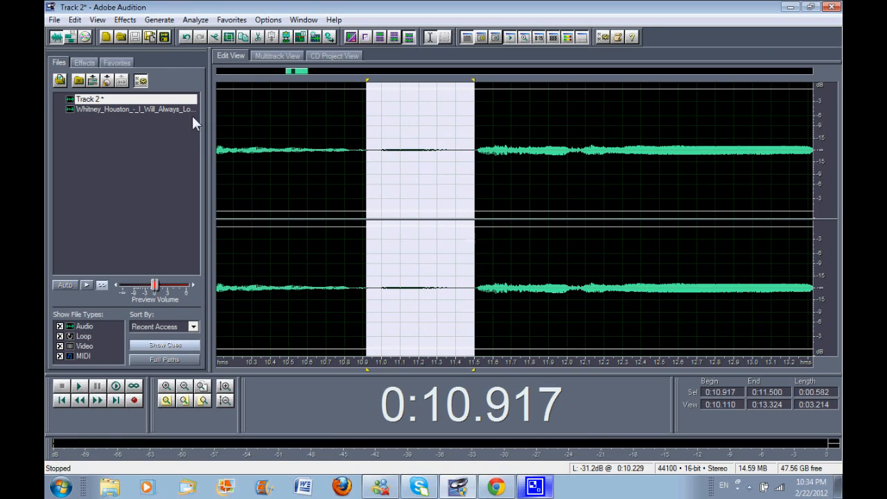
click(125, 20)
mouse_move(155, 82)
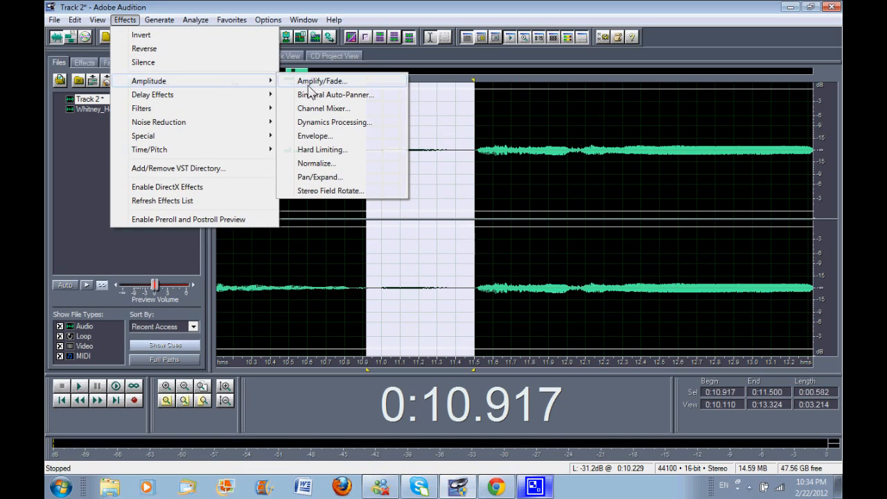
click(309, 82)
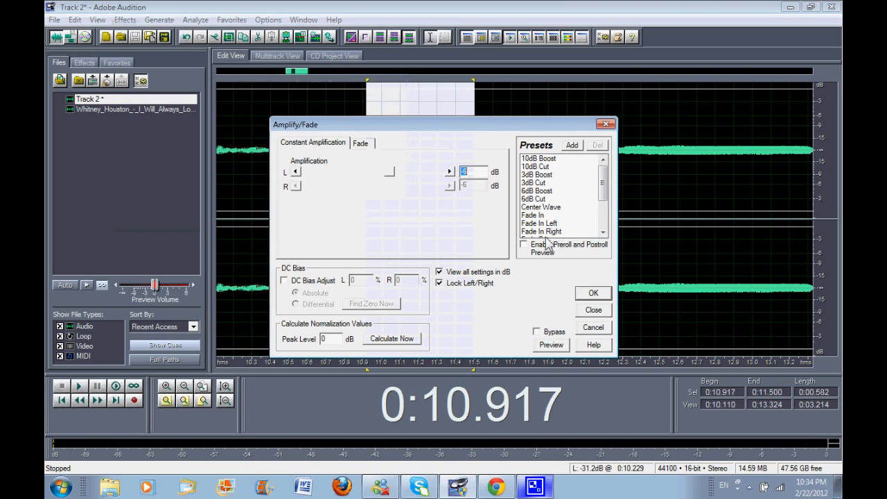
click(597, 294)
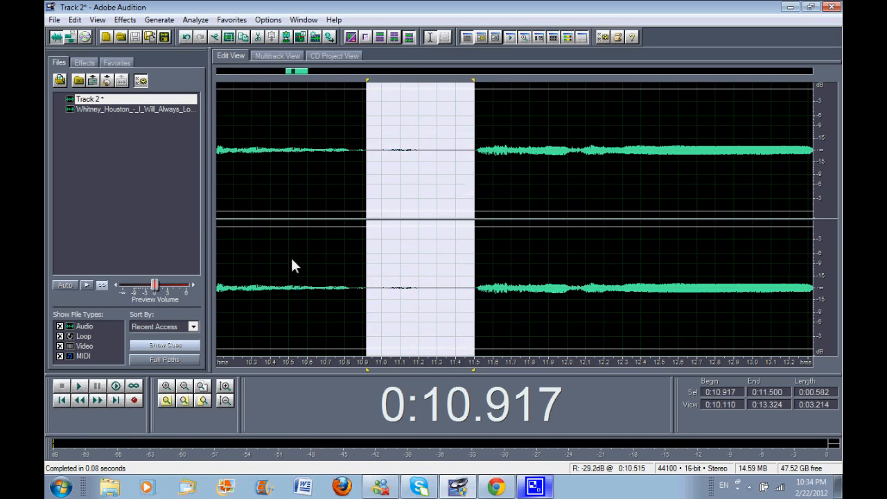
Select the whole of Track 2, boost it by 10 dB with Amplify/Fade, and clear the selection.
click(202, 385)
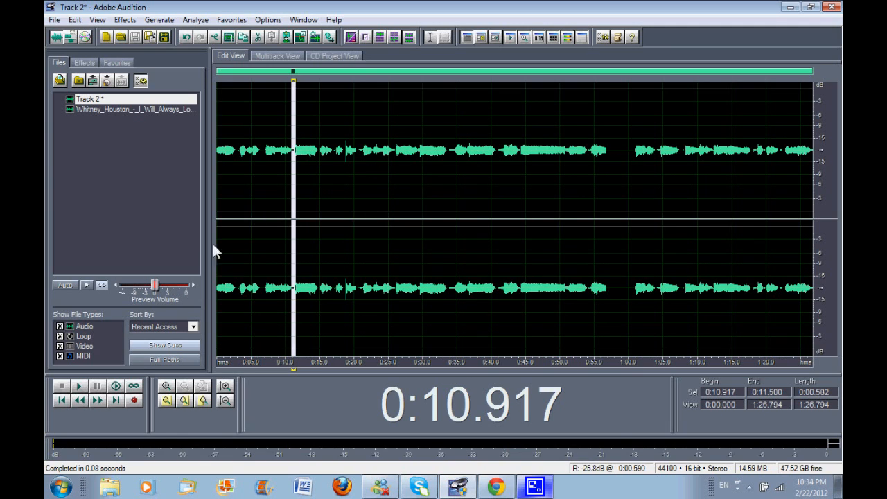
key(ctrl+a)
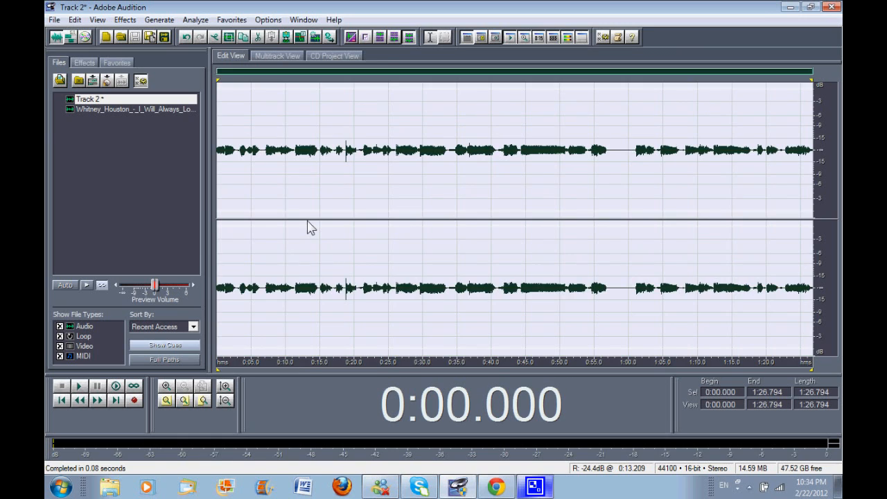
click(123, 21)
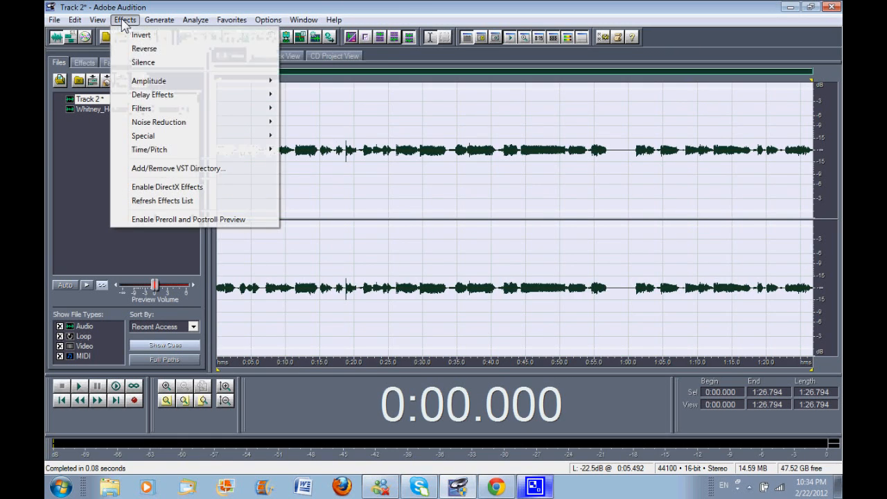
mouse_move(257, 81)
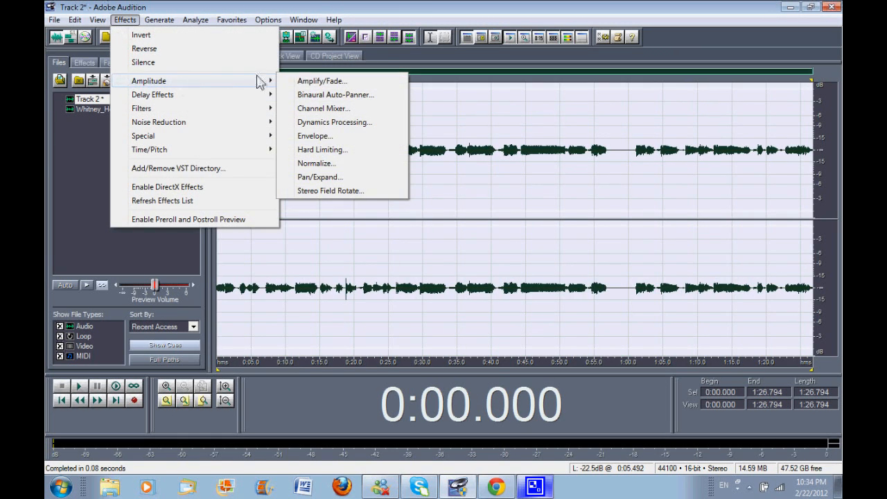
click(310, 82)
text(1)
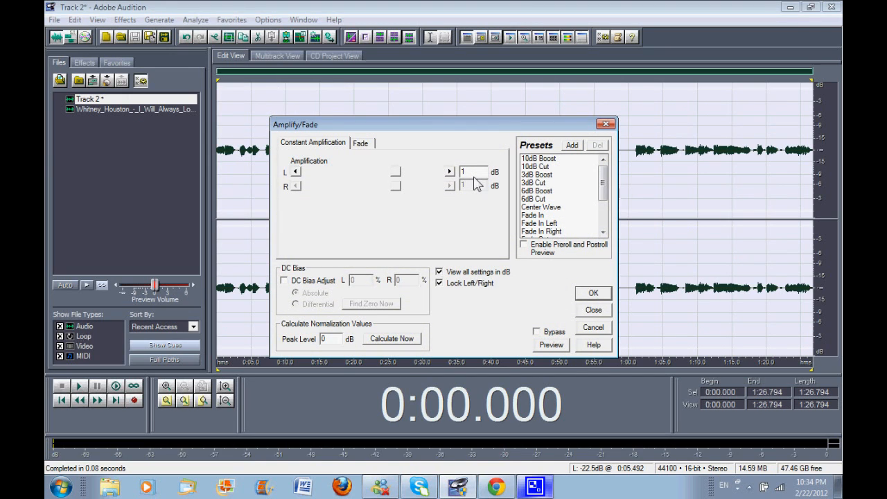
text(0)
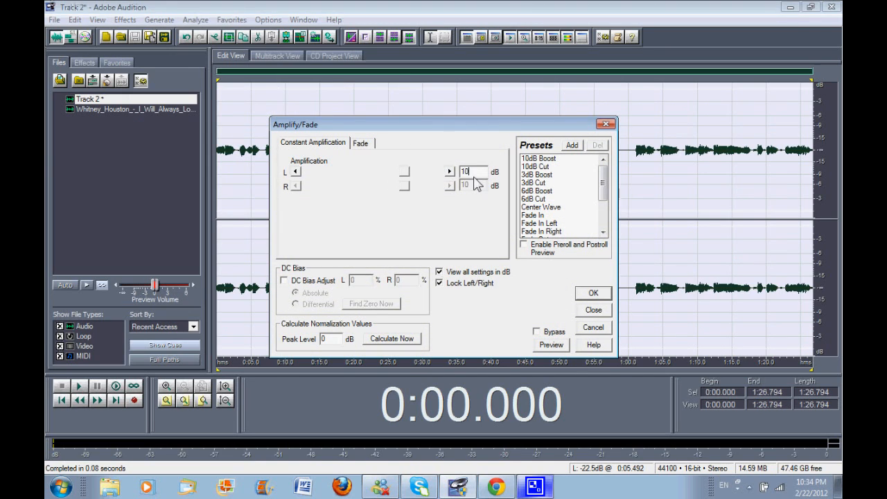
click(593, 294)
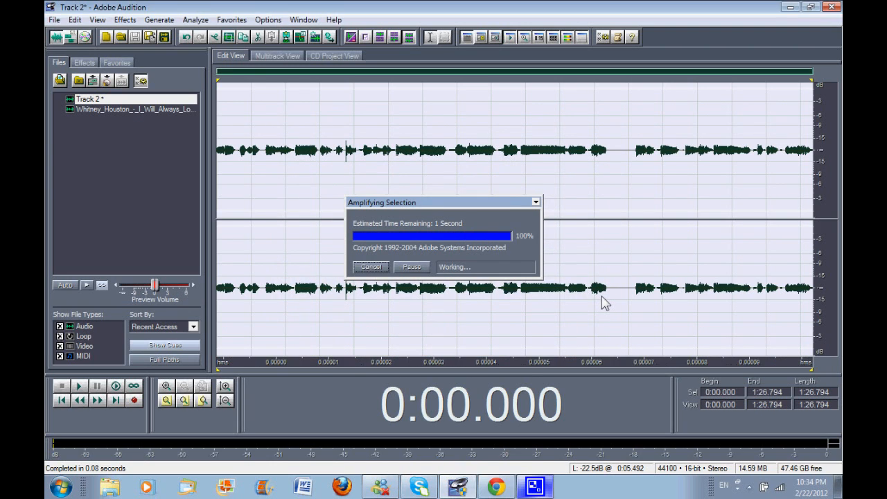
click(311, 165)
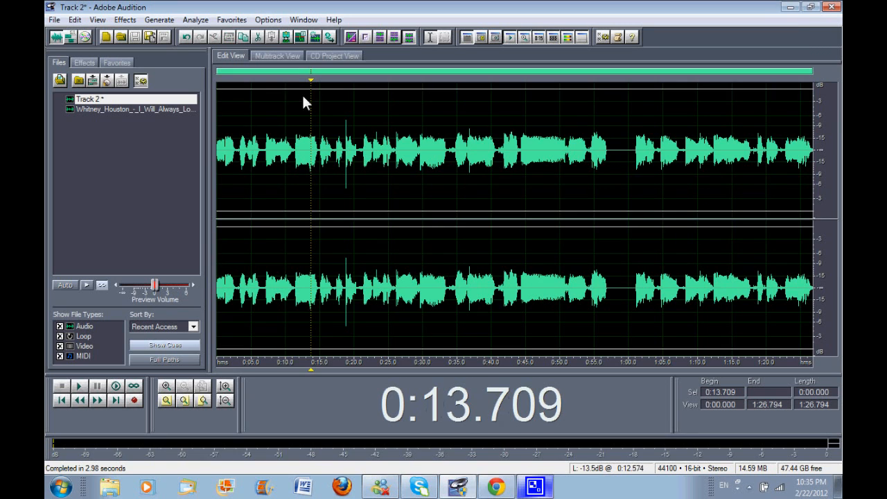
Switch to the multitrack session and play both tracks from 0:02.103 to hear the vocal against the backing music.
click(288, 56)
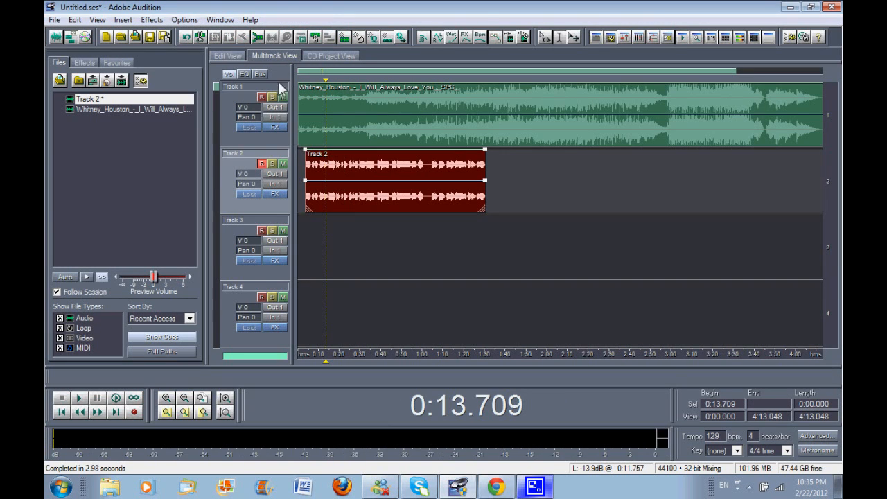
click(226, 56)
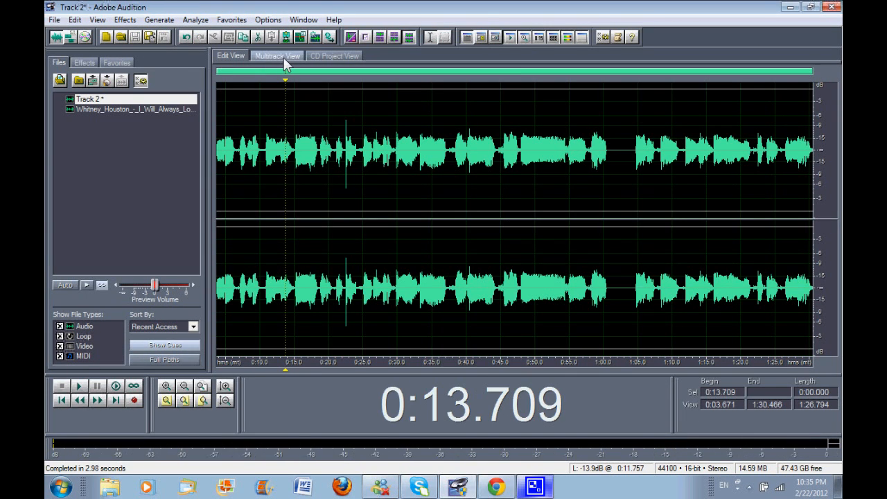
click(284, 58)
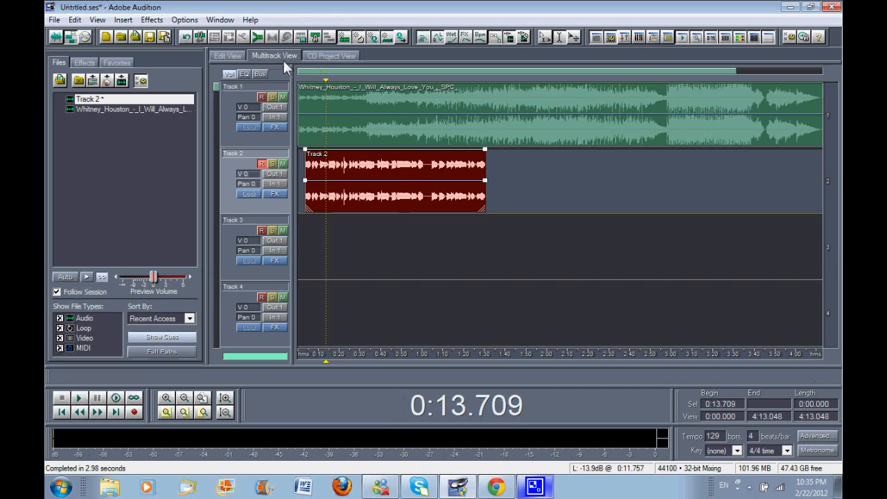
click(303, 166)
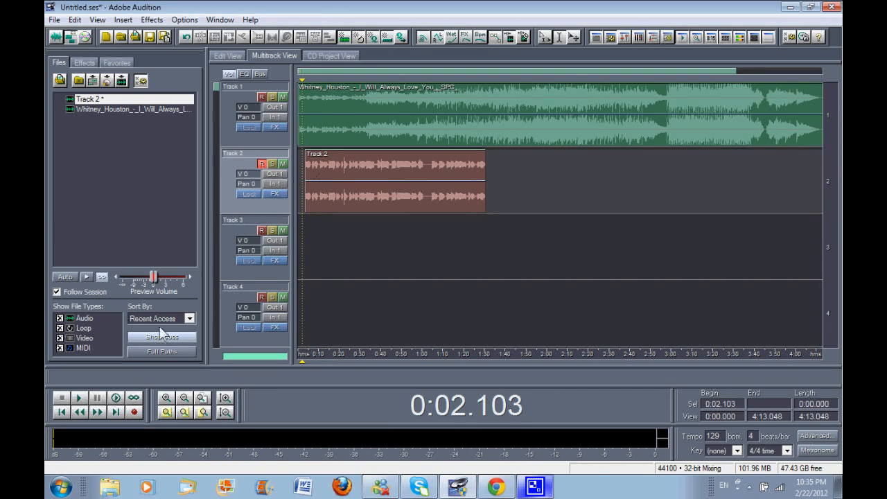
click(81, 400)
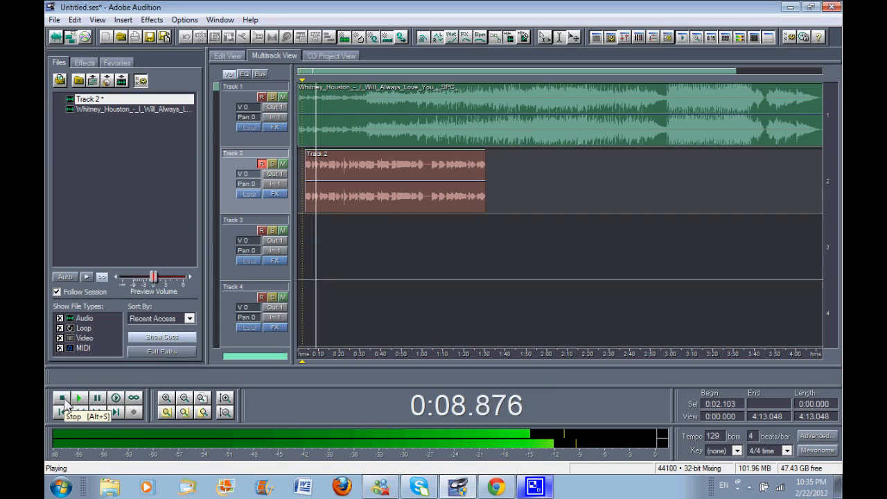
click(62, 399)
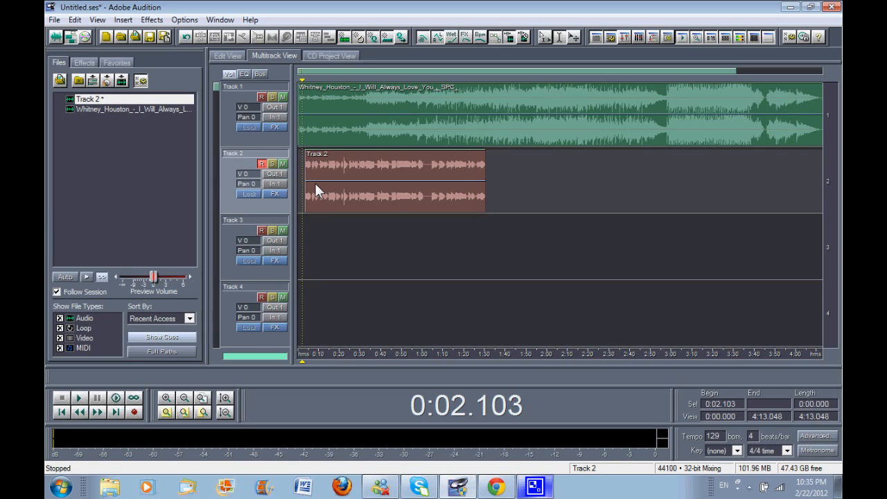
Add QuickVerb from the Delay Effects to Track 2's effects rack and collapse that effects category.
click(276, 195)
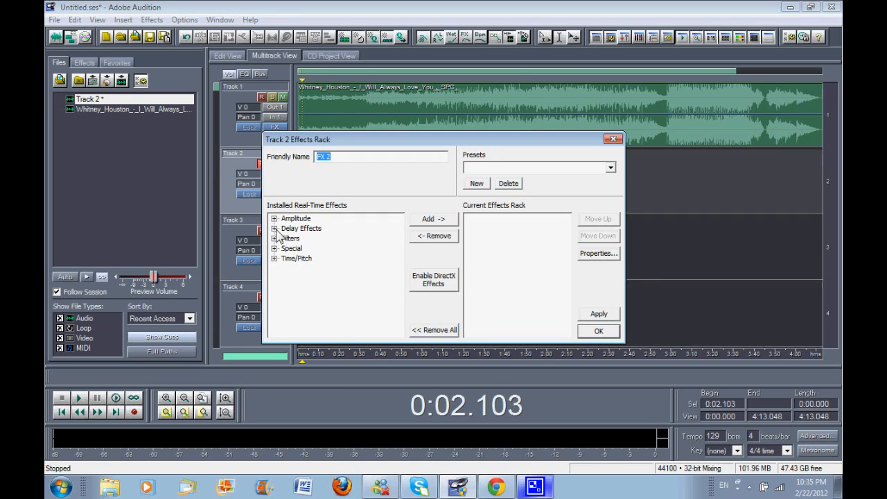
double_click(286, 228)
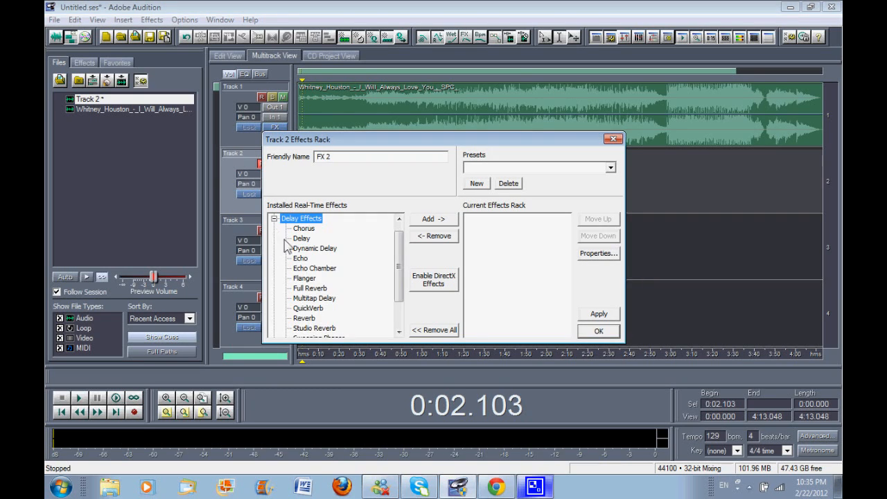
click(307, 307)
click(432, 220)
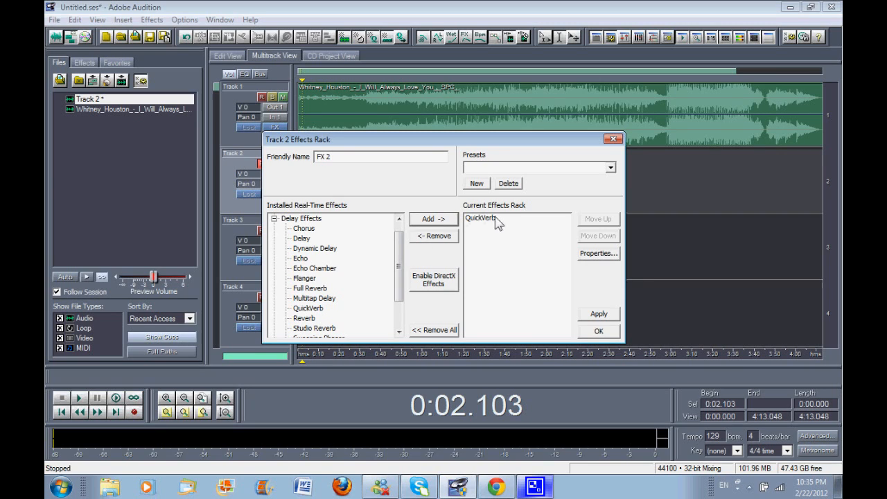
click(275, 219)
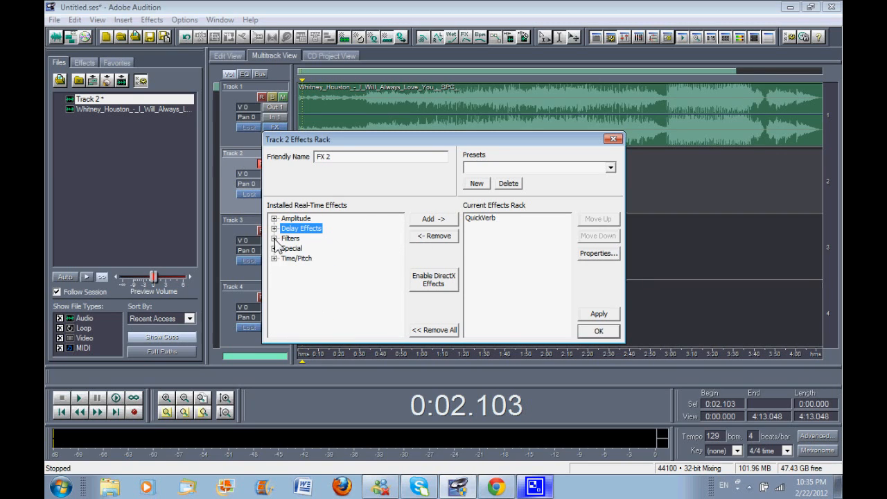
Add Graphic Equalizer from the Filters category to Track 2's effects rack and confirm the rack.
click(274, 238)
click(313, 268)
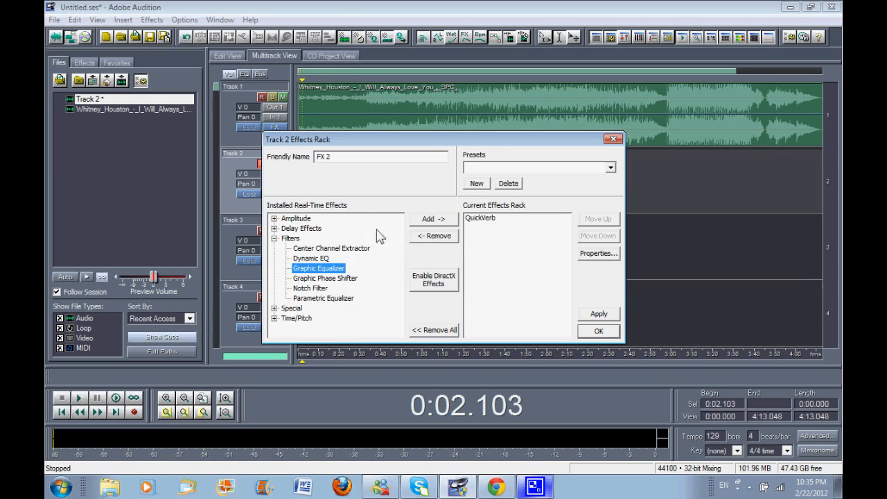
click(430, 220)
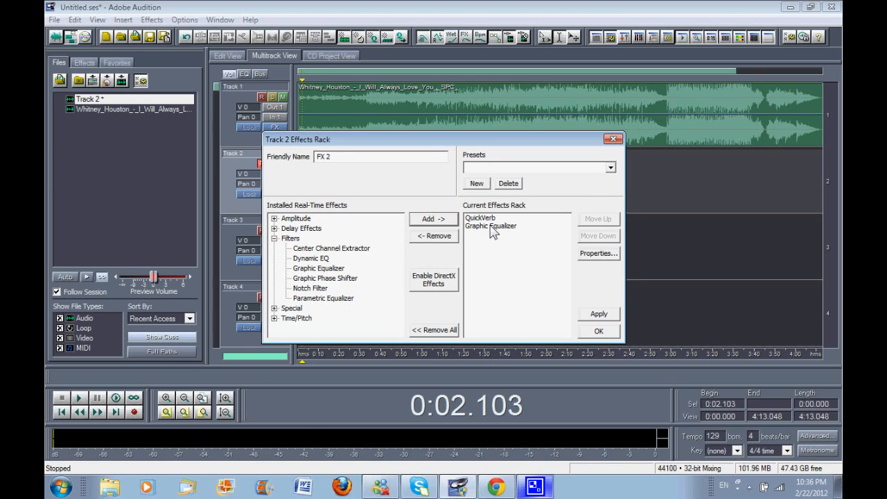
click(590, 331)
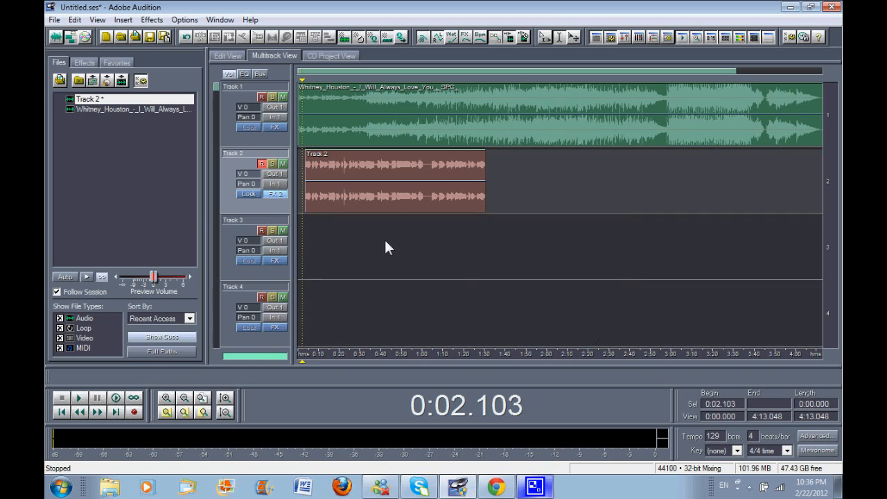
In Track 2's effect settings, keep QuickVerb on the Smooth Plate preset and set the mixer levels to QuickVerb 66 and Graphic Equalizer 67.
click(273, 194)
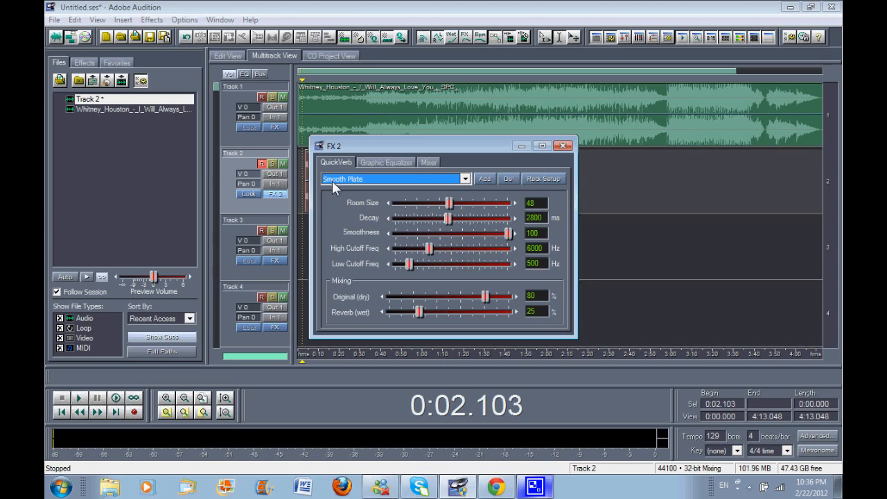
click(361, 181)
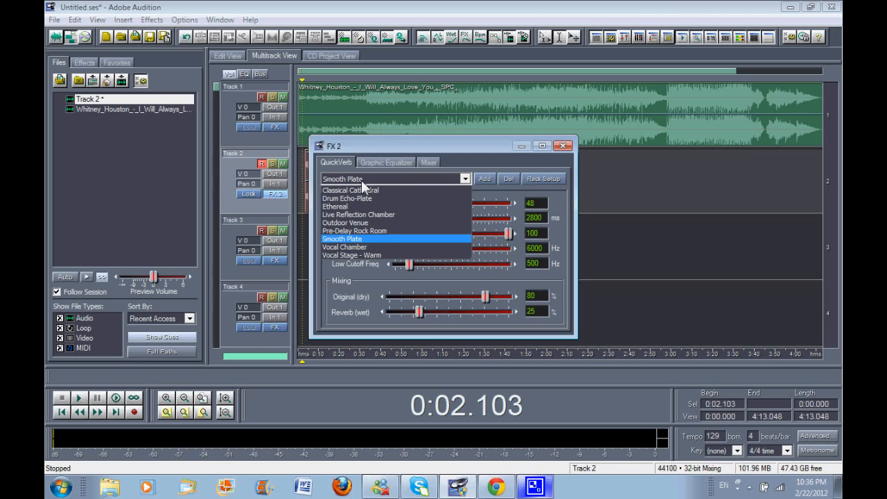
click(361, 181)
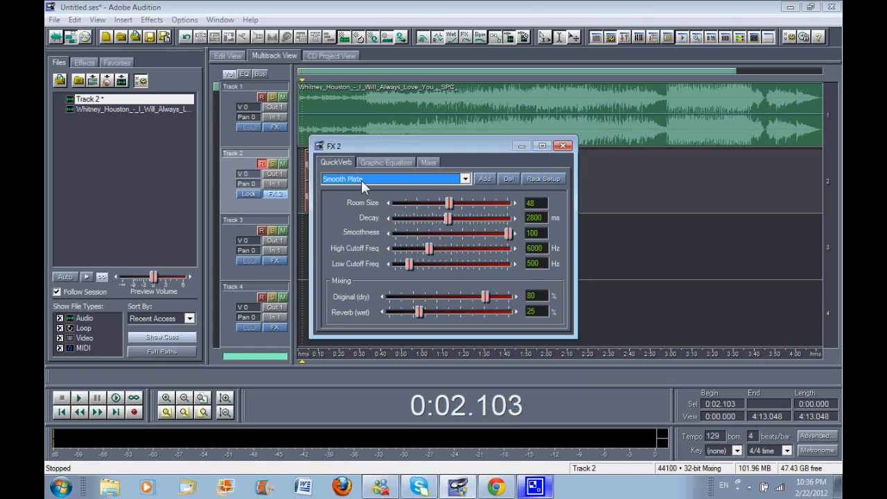
click(426, 164)
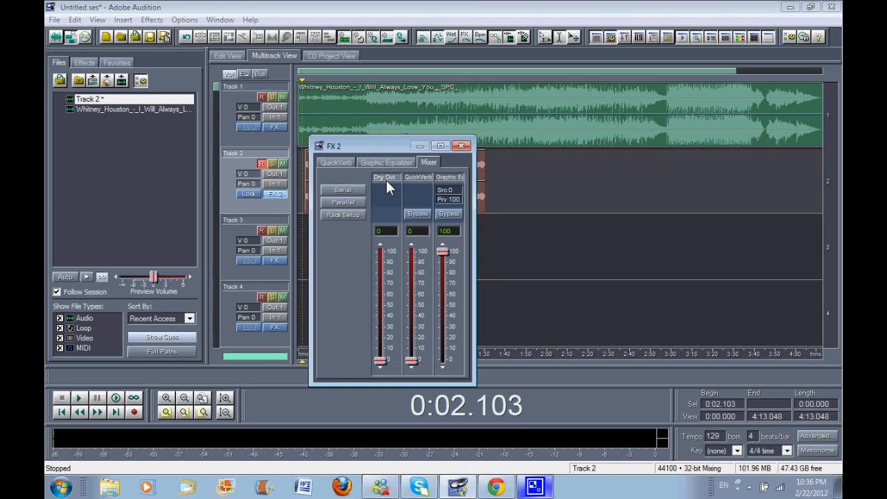
drag(411, 362, 411, 281)
drag(443, 252, 444, 294)
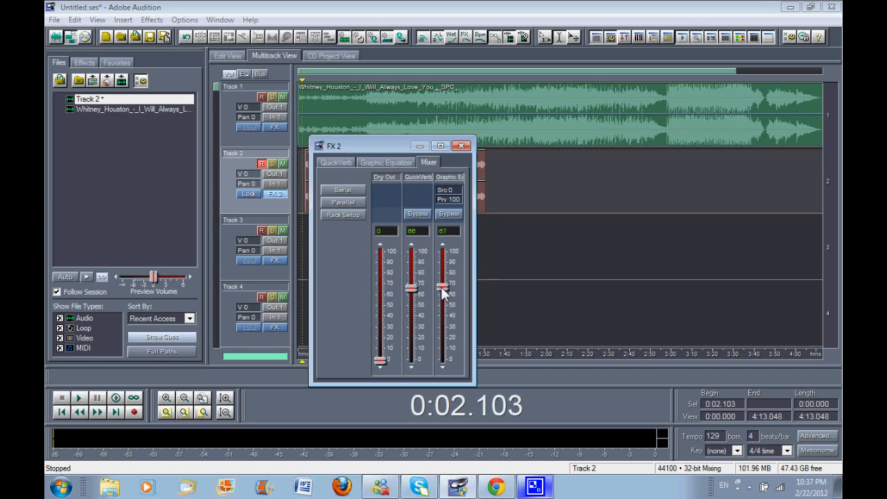
Move the Graphic Equalizer window clear of the tracks and, during playback, raise the 31 Hz band slightly and the 63 Hz band to 4.7 dB.
click(372, 166)
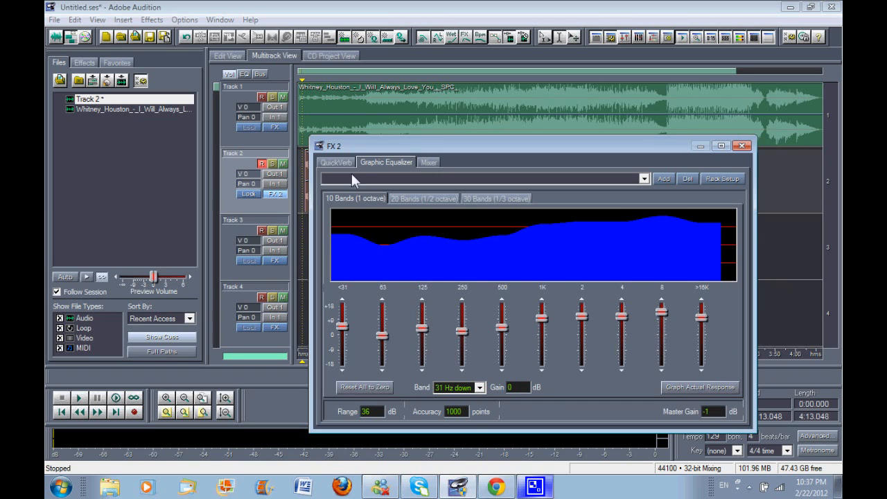
drag(347, 149, 408, 79)
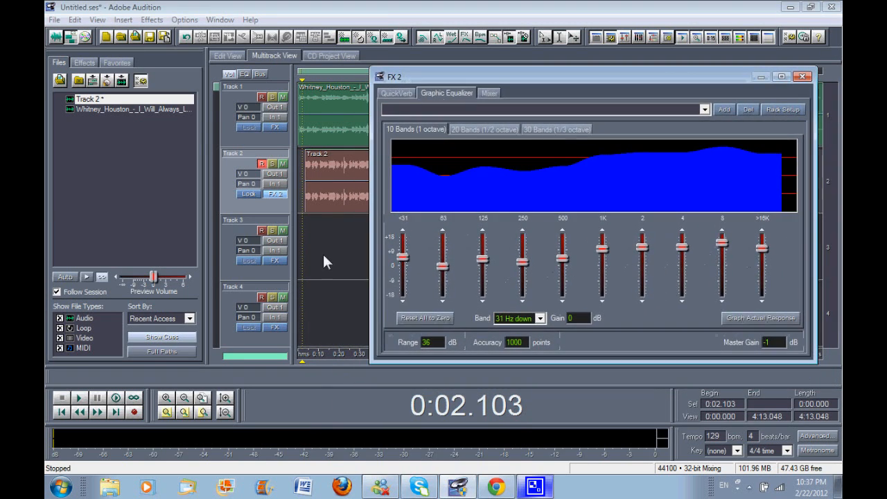
click(79, 400)
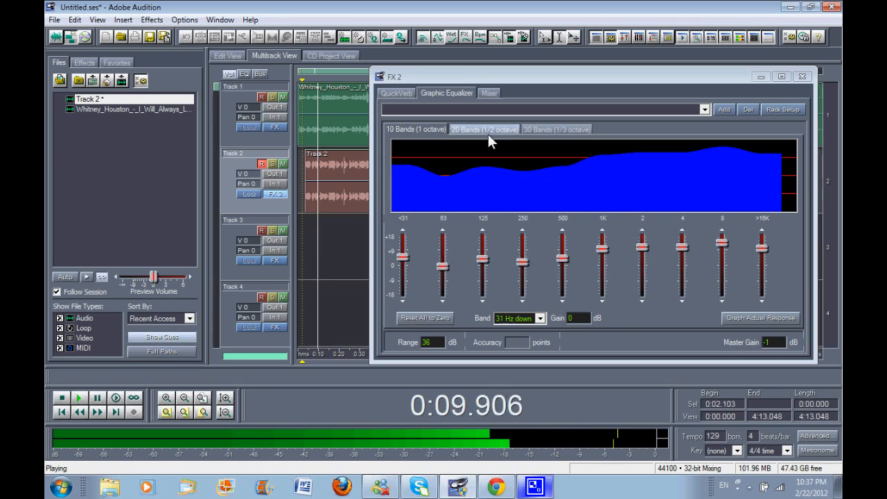
drag(405, 258, 441, 262)
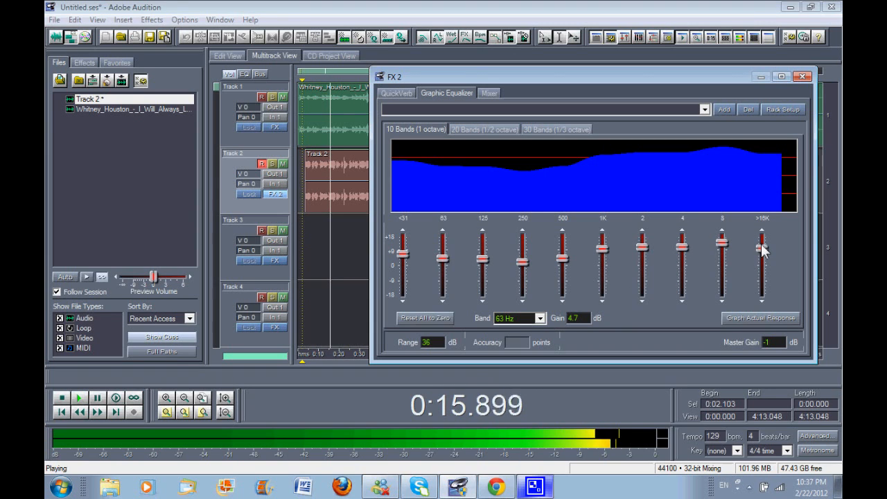
Set QuickVerb's mixer level to 67 while listening, close Track 2's effect settings and stop playback.
click(492, 92)
drag(476, 219, 504, 219)
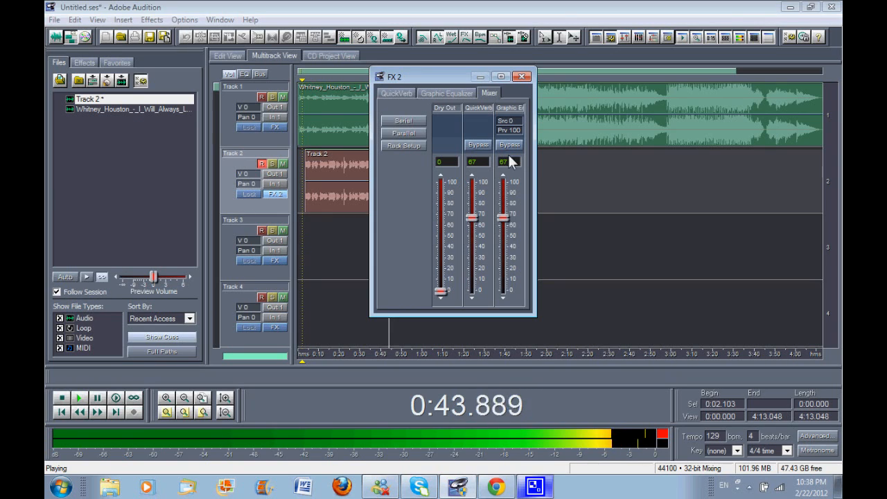
click(522, 77)
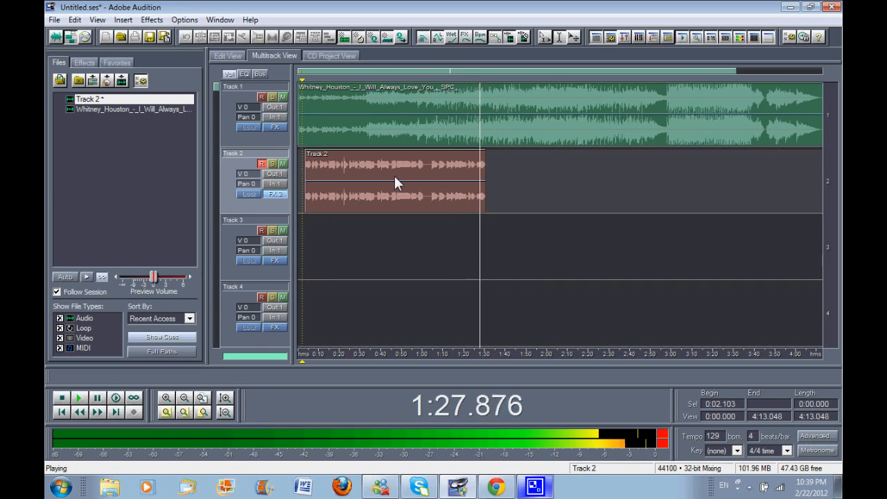
click(61, 399)
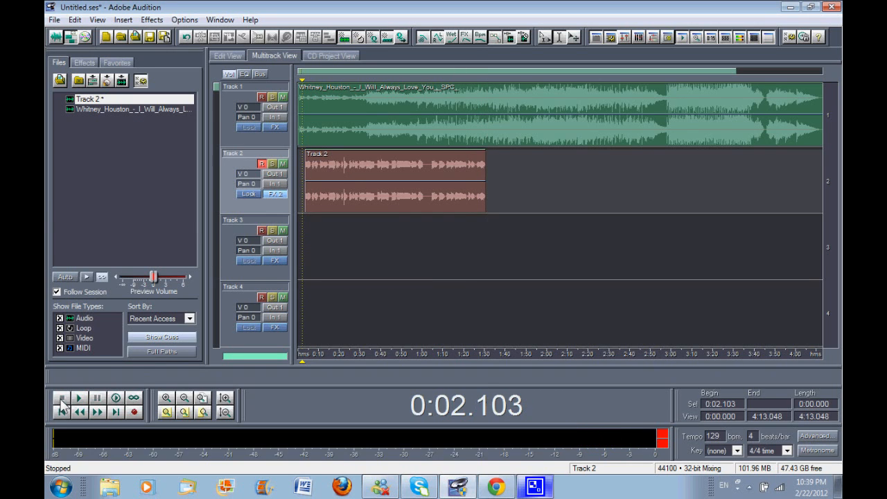
Export the audio mixdown to the Desktop as the MP3 file "I will always love you - Recording", overwriting the existing file.
click(54, 19)
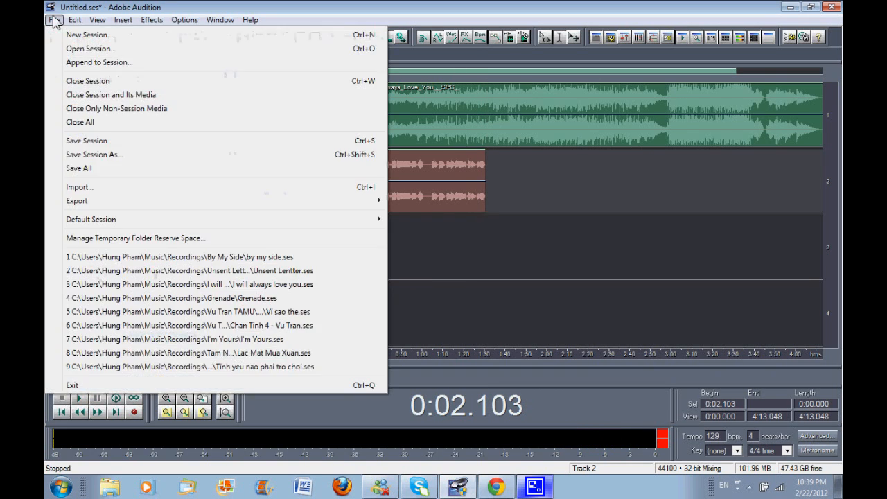
mouse_move(253, 198)
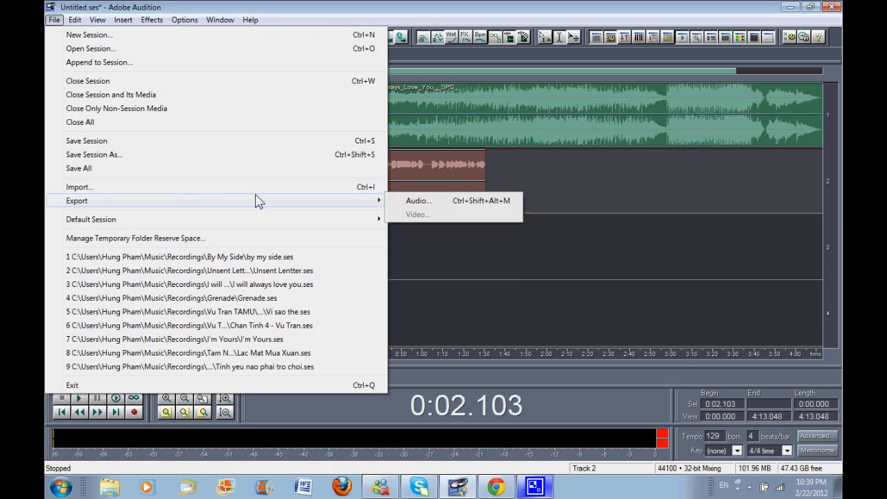
click(414, 201)
click(446, 267)
drag(166, 373, 60, 388)
text(I will)
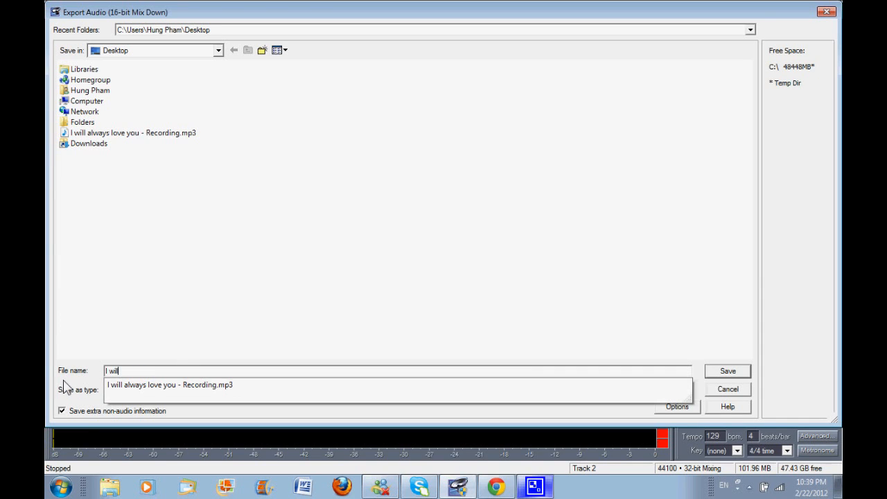
key(Down)
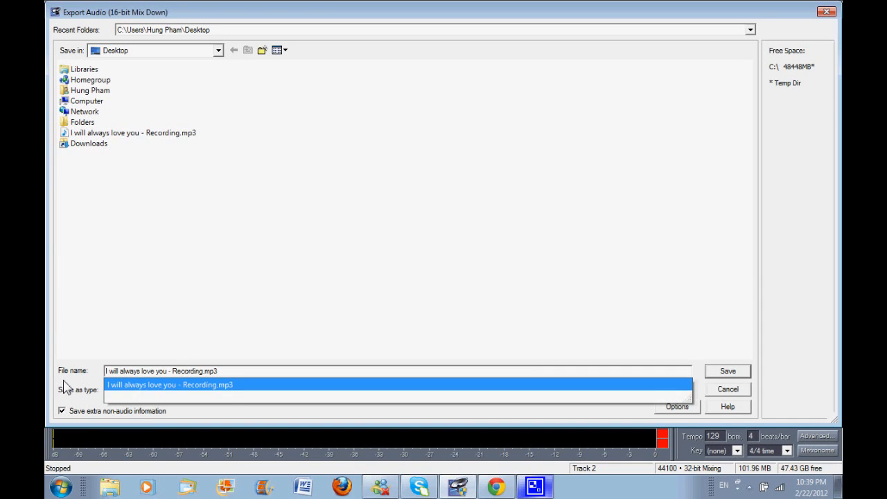
key(BackSpace)
key(BackSpace)
key(BackSpace)
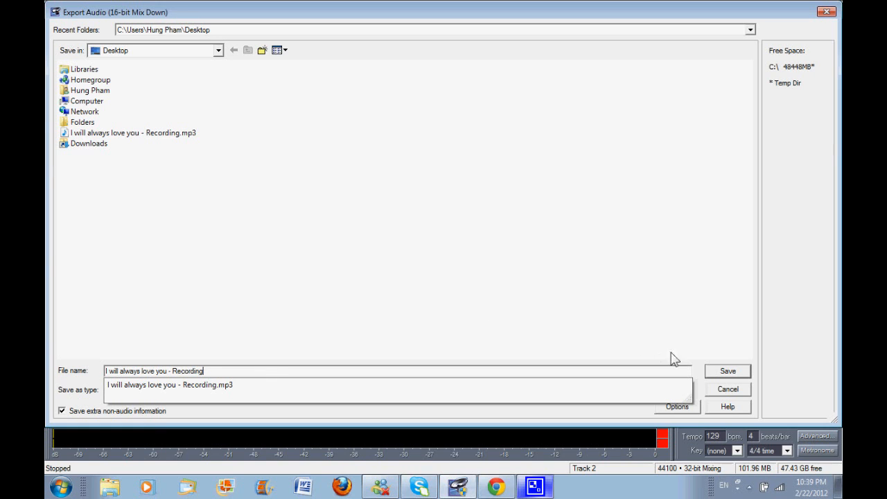
click(710, 369)
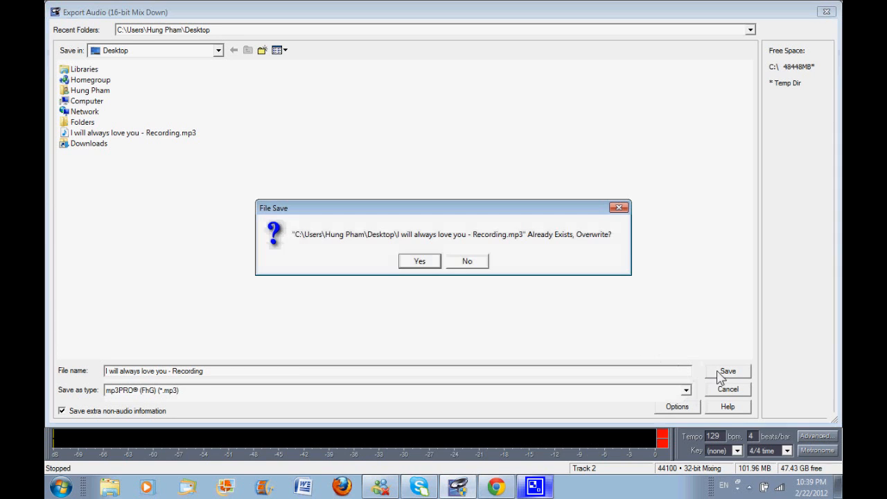
click(421, 260)
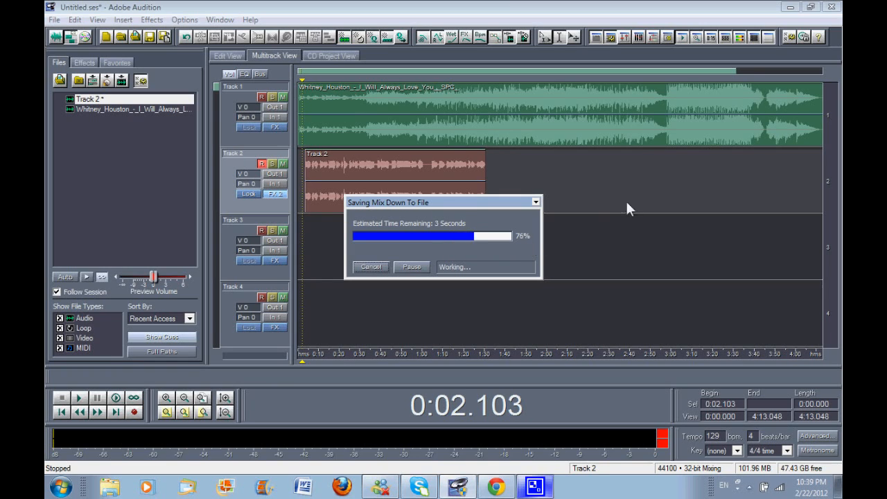
Switch to the desktop, play the exported "I will always love you - Recording" MP3 in the media player, and close the player.
click(789, 7)
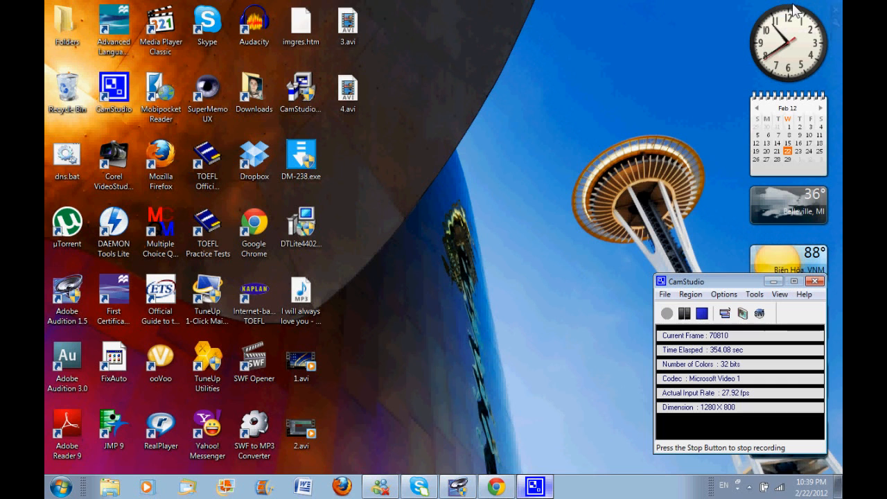
double_click(304, 312)
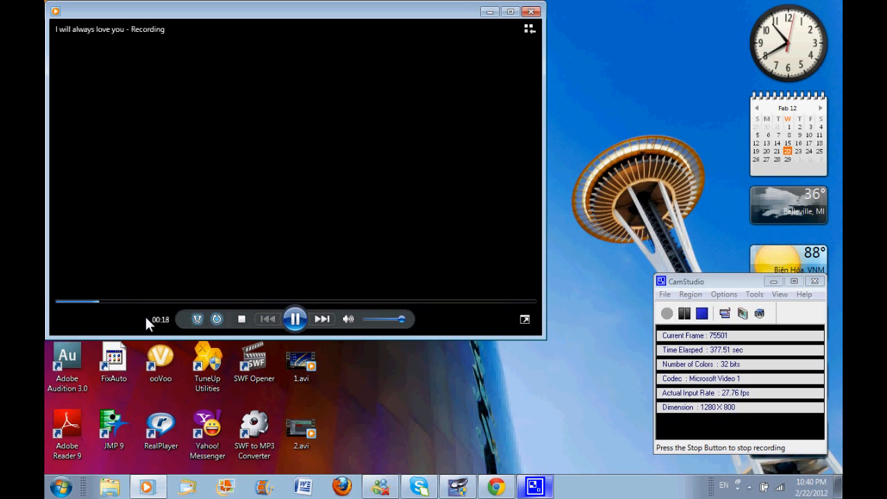
click(241, 325)
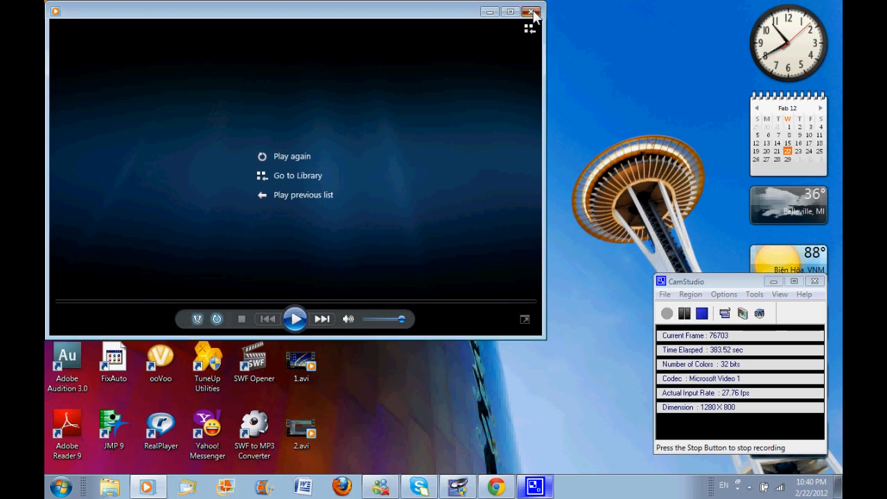
click(530, 12)
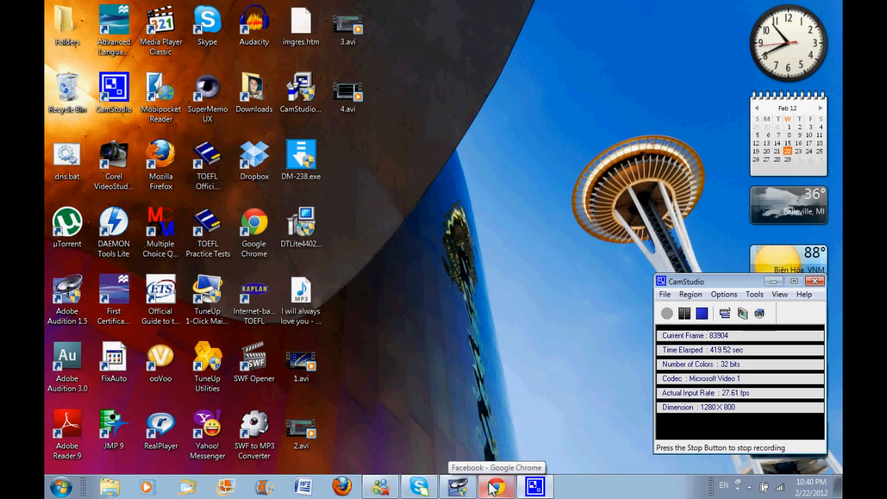
click(534, 487)
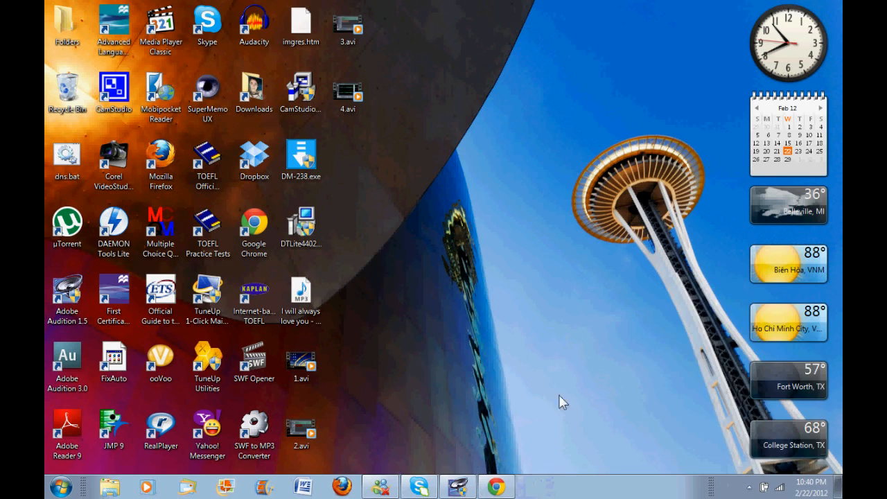
click(749, 487)
click(768, 412)
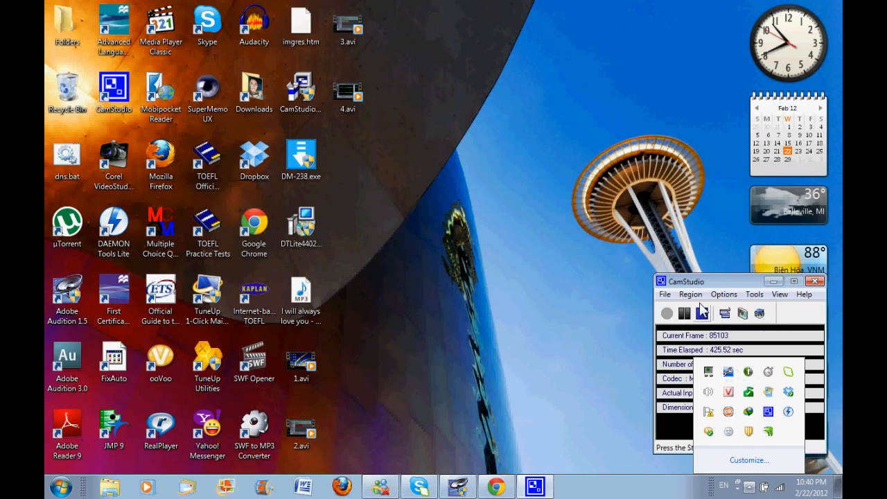